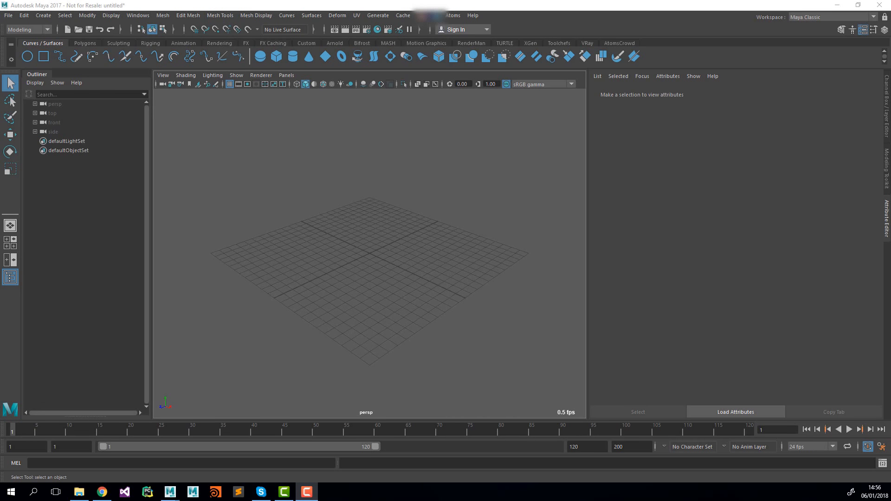
Review the spaceship skeleton, geometry and animation clip files in the testSpaceShip folder on the Desktop.
{"action": "left_click", "coordinate": [78, 492]}
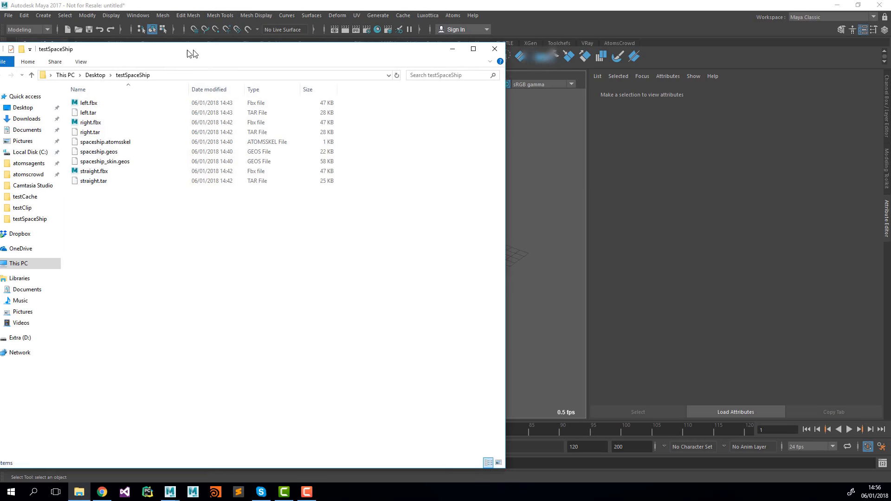
{"action": "left_click_drag", "start_coordinate": [188, 50], "coordinate": [223, 51]}
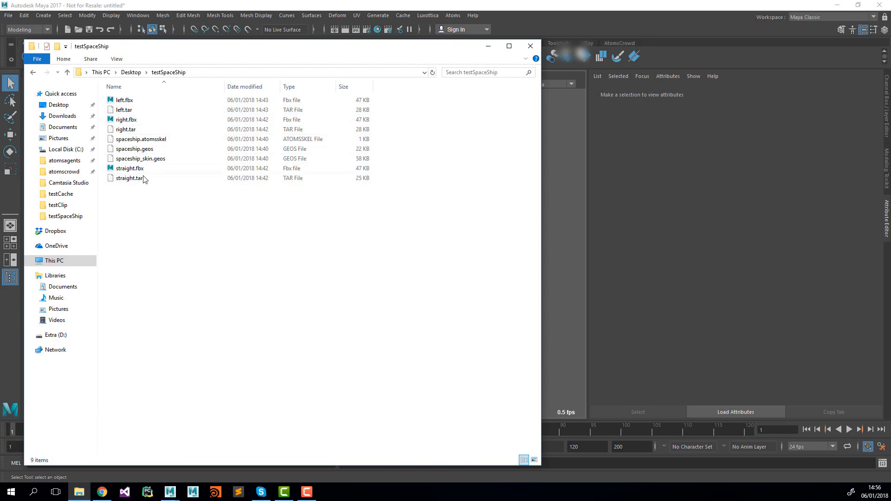
{"action": "left_click_drag", "start_coordinate": [253, 46], "coordinate": [0, 56]}
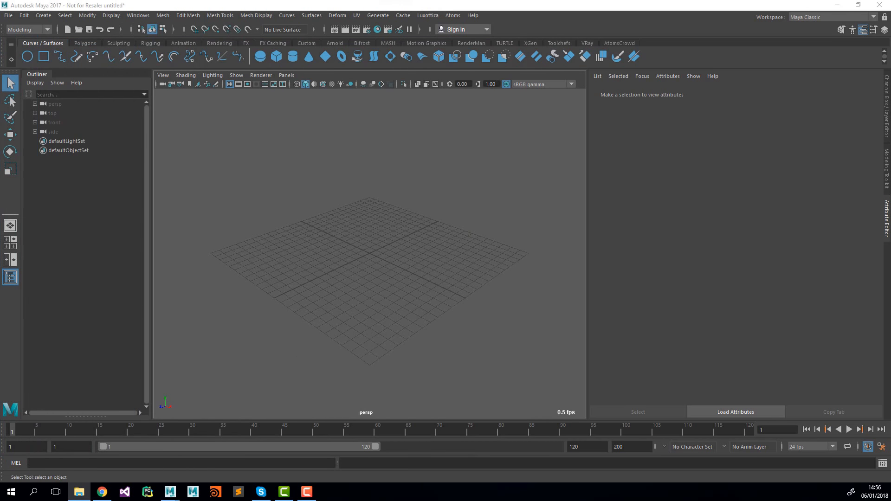
Open the Atoms Editor and agree to initialize the Atoms scene.
{"action": "left_click", "coordinate": [453, 15]}
{"action": "left_click", "coordinate": [475, 98]}
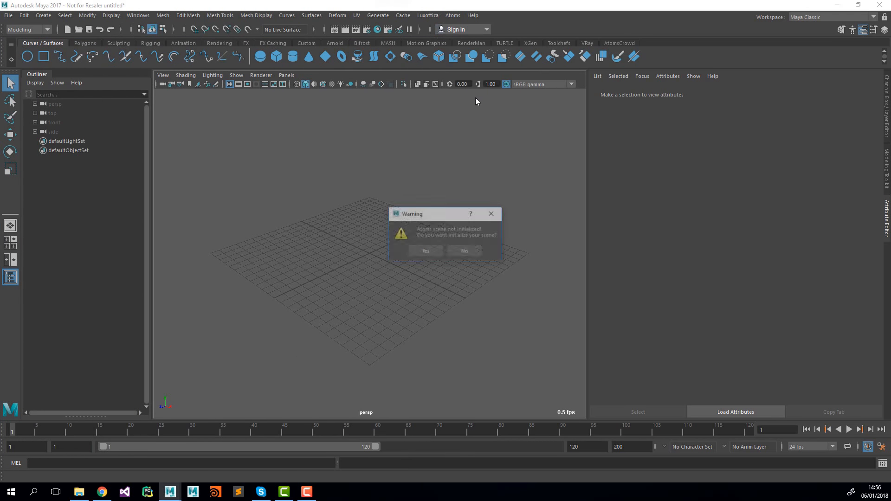
{"action": "left_click", "coordinate": [427, 252]}
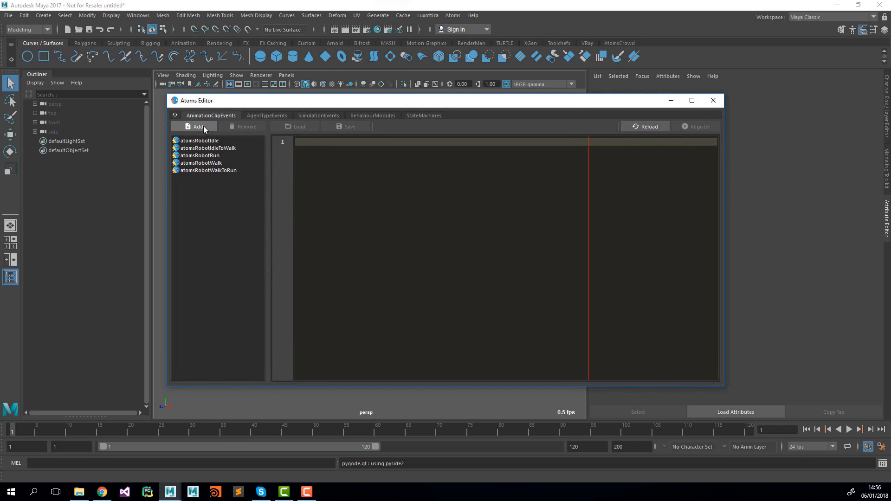
Add a new agent type event in GUI mode and name it spaceship.
{"action": "left_click", "coordinate": [267, 116]}
{"action": "left_click", "coordinate": [210, 127]}
{"action": "left_click", "coordinate": [409, 255]}
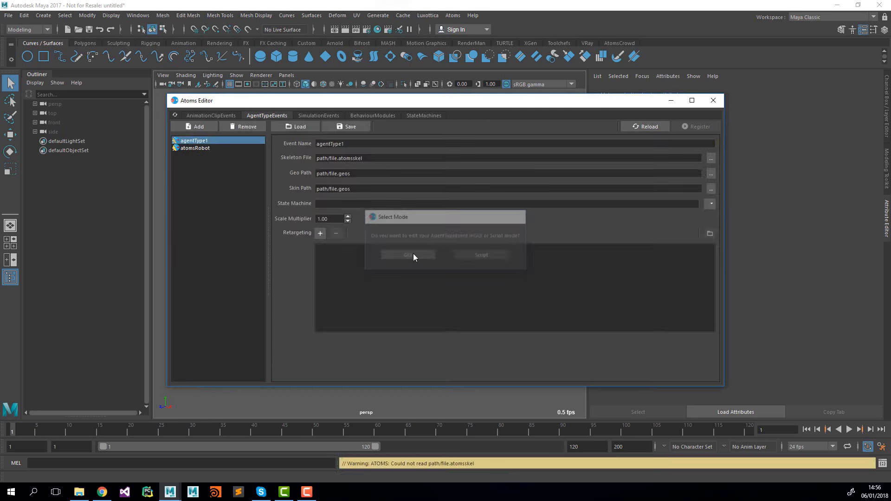
{"action": "double_click", "coordinate": [359, 143]}
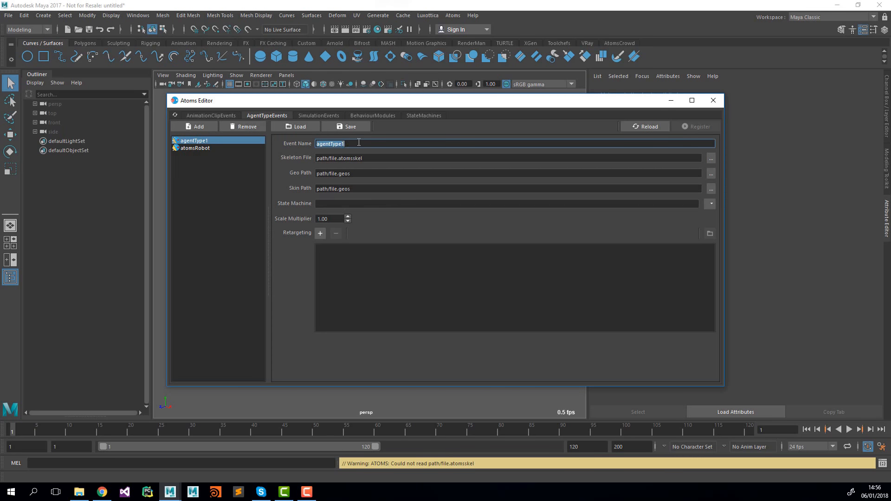
{"action": "type", "text": "spaceship"}
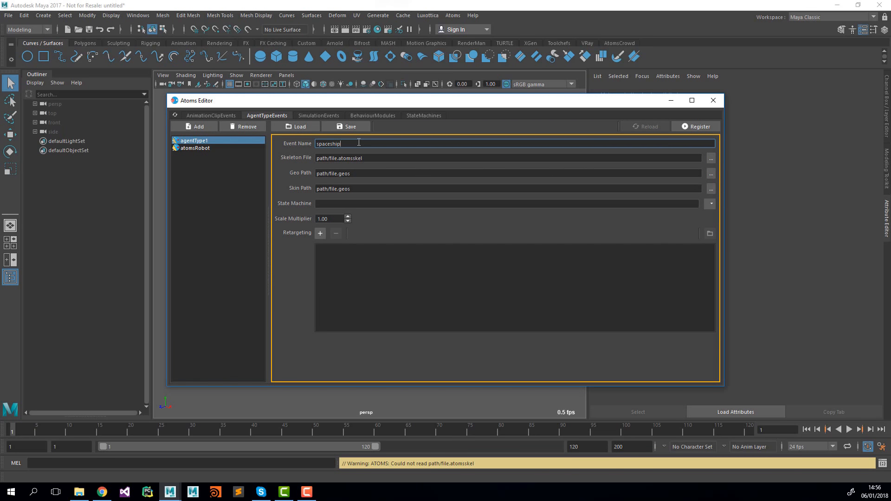
{"action": "key", "text": "Tab"}
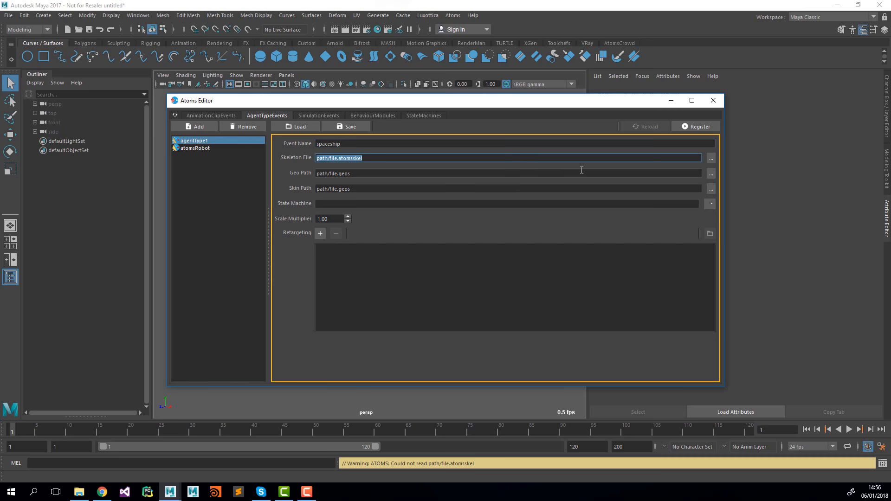
Assign spaceship.atomsskel as the skeleton file, spaceship.geos as the geo path and spaceship_skin.geos as the skin path.
{"action": "left_click", "coordinate": [710, 158]}
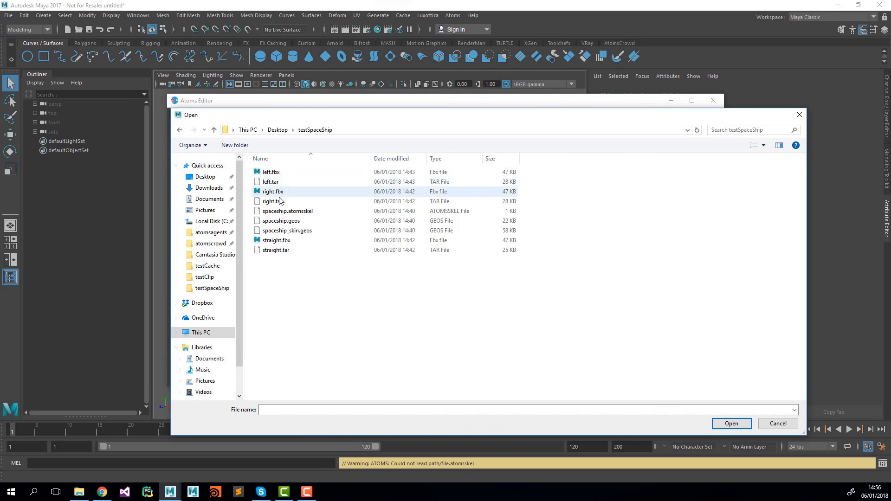
{"action": "double_click", "coordinate": [284, 211]}
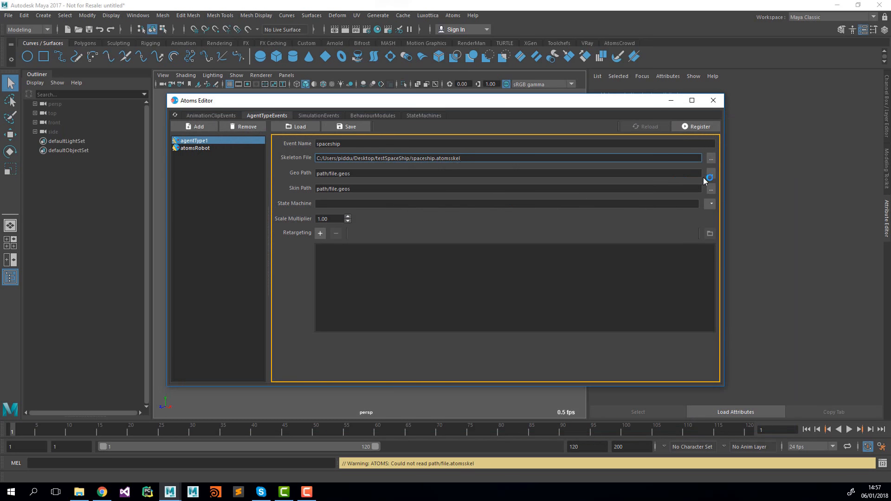
{"action": "left_click", "coordinate": [710, 173]}
{"action": "double_click", "coordinate": [289, 222]}
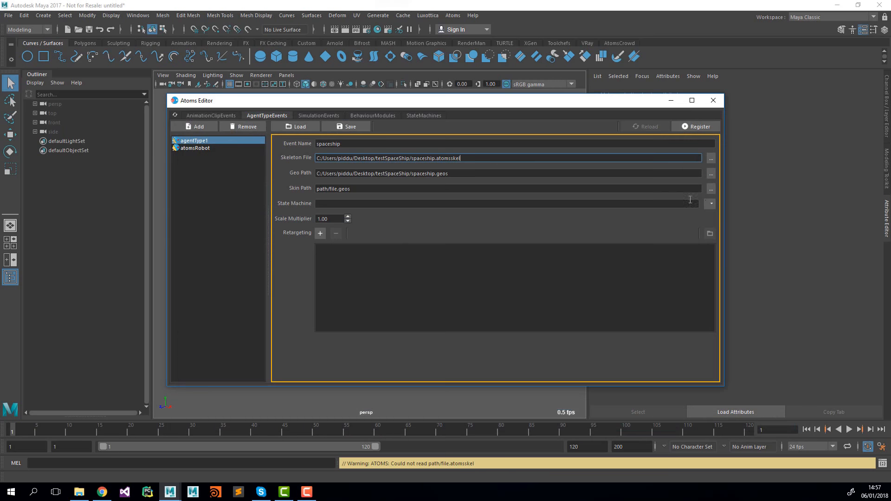
{"action": "left_click", "coordinate": [711, 189]}
{"action": "double_click", "coordinate": [352, 232]}
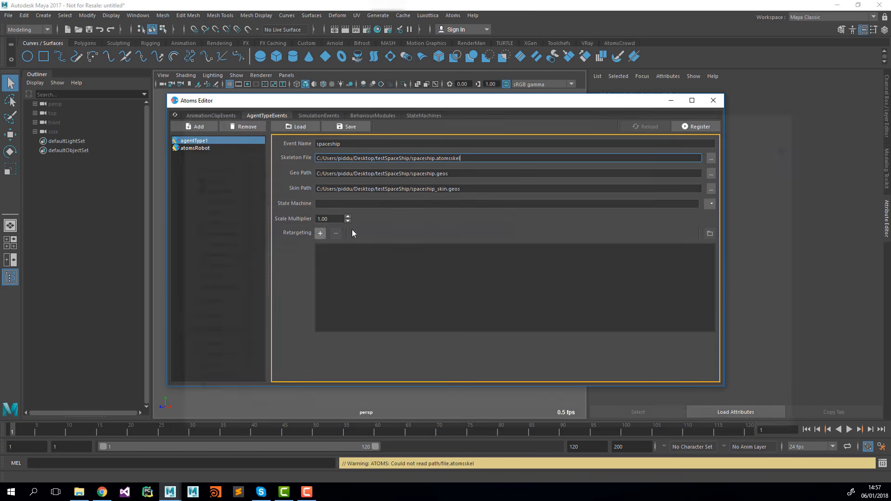
Register the spaceship agent type and close the Atoms Editor.
{"action": "left_click", "coordinate": [695, 126]}
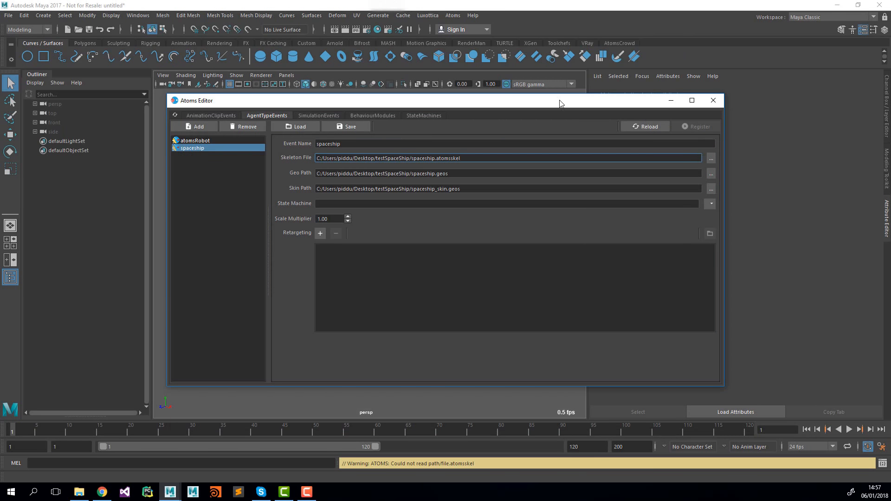
{"action": "left_click_drag", "start_coordinate": [560, 103], "coordinate": [508, 105]}
{"action": "left_click", "coordinate": [619, 102]}
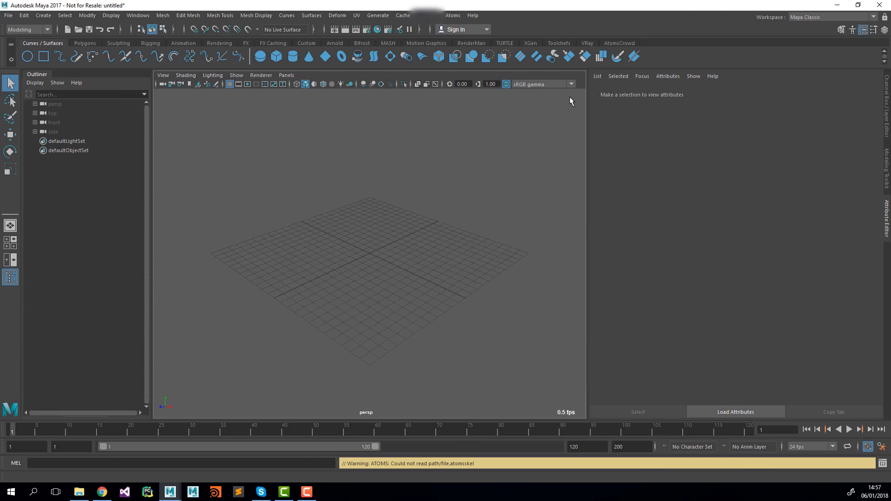
Create an Atoms agent group and add a gridLayout behaviour module to it.
{"action": "left_click", "coordinate": [454, 16]}
{"action": "left_click", "coordinate": [477, 89]}
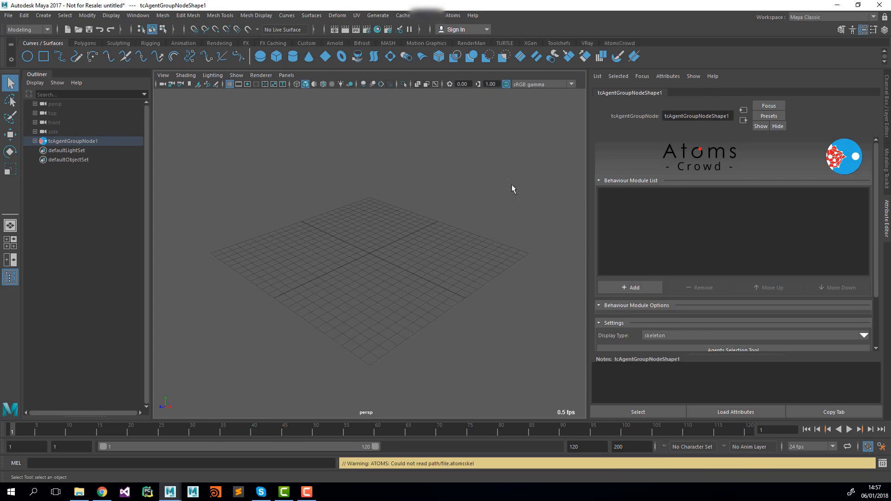
{"action": "left_click", "coordinate": [650, 287]}
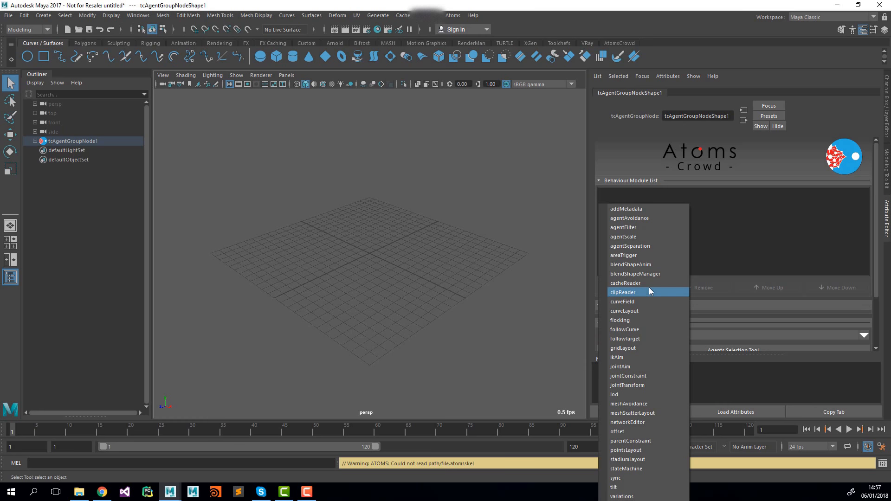
{"action": "left_click", "coordinate": [638, 348]}
{"action": "left_click", "coordinate": [642, 194]}
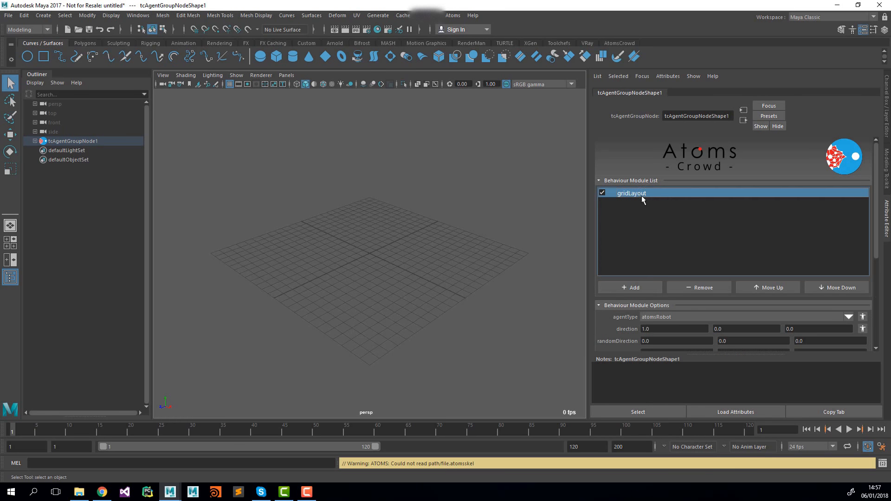
Set the gridLayout module's agentType to spaceship.
{"action": "left_click", "coordinate": [848, 317]}
{"action": "left_click", "coordinate": [762, 328]}
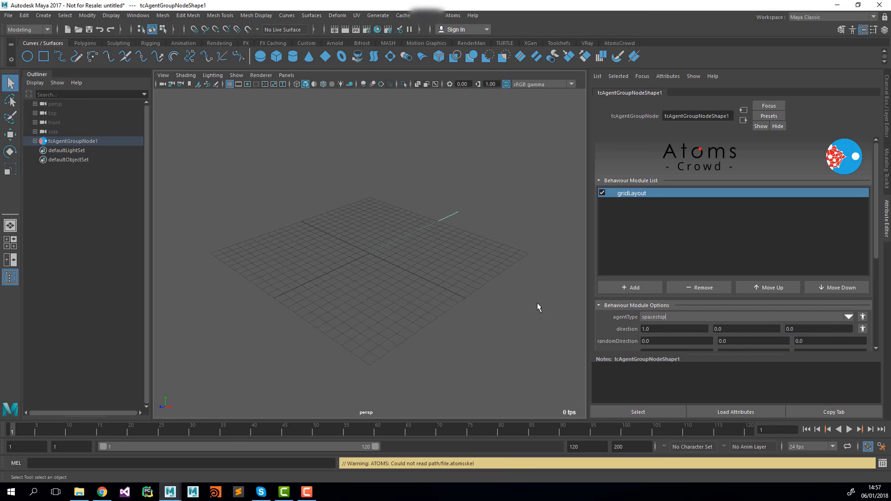
{"action": "right_click_drag", "start_coordinate": [537, 304], "coordinate": [467, 262], "text": "alt"}
{"action": "left_click_drag", "start_coordinate": [466, 261], "coordinate": [388, 251], "text": "alt"}
{"action": "middle_click_drag", "start_coordinate": [413, 255], "coordinate": [370, 246], "text": "alt"}
{"action": "right_click_drag", "start_coordinate": [370, 247], "coordinate": [431, 235], "text": "alt"}
Change the agent group's display type to skin and deselect it to inspect the ship in the viewport.
{"action": "scroll", "coordinate": [626, 279], "scroll_direction": "down", "scroll_amount": 5}
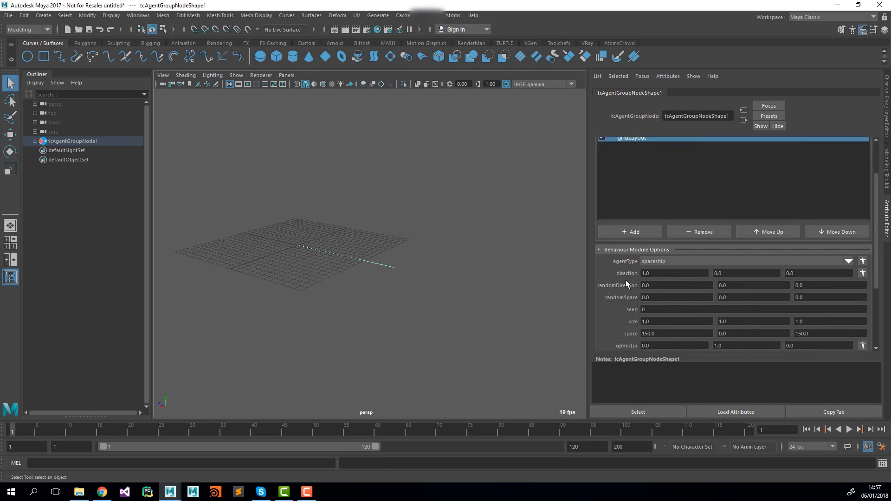
{"action": "left_click", "coordinate": [664, 270]}
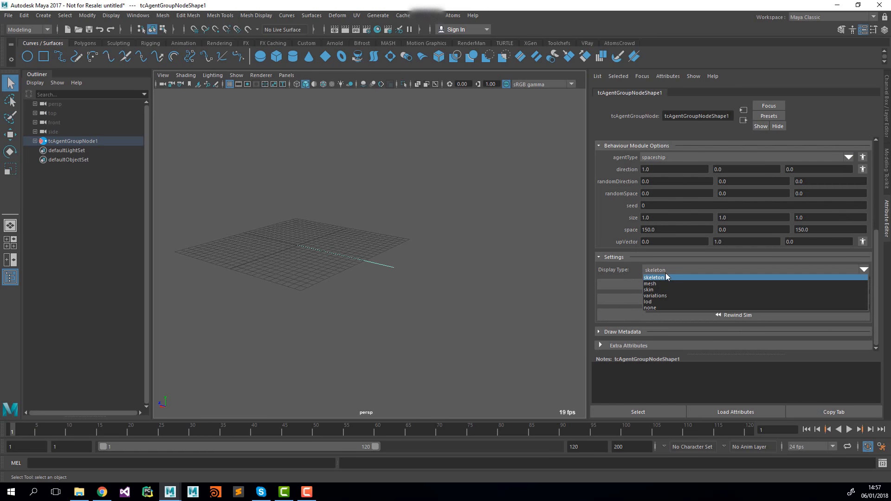
{"action": "left_click", "coordinate": [667, 288]}
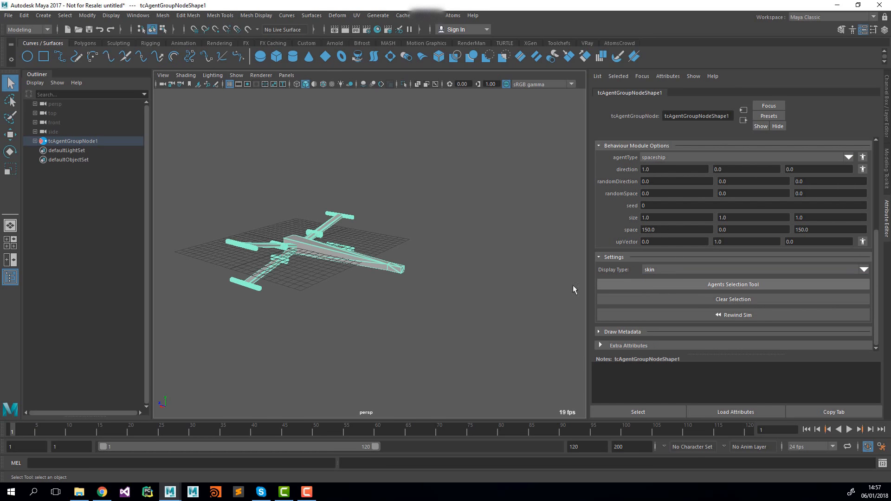
{"action": "left_click", "coordinate": [330, 287]}
{"action": "left_click_drag", "start_coordinate": [329, 287], "coordinate": [380, 221], "text": "alt"}
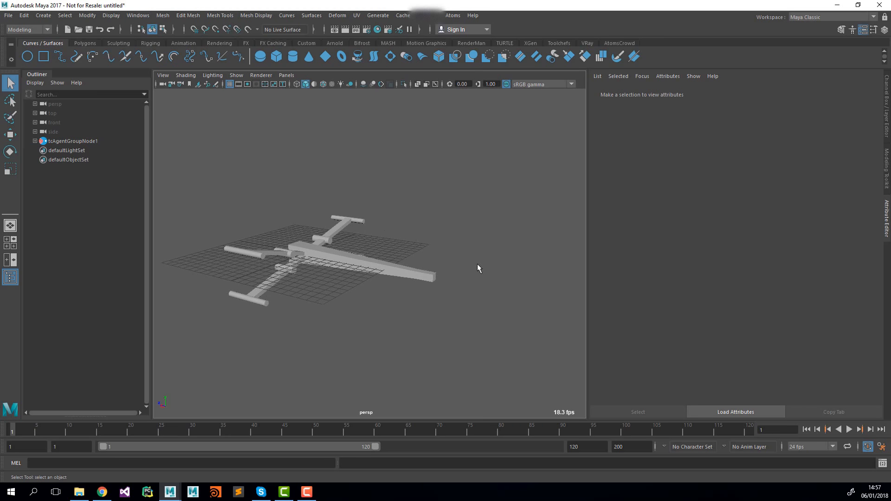
{"action": "left_click_drag", "start_coordinate": [477, 265], "coordinate": [396, 232], "text": "alt"}
{"action": "right_click_drag", "start_coordinate": [478, 258], "coordinate": [418, 262], "text": "alt"}
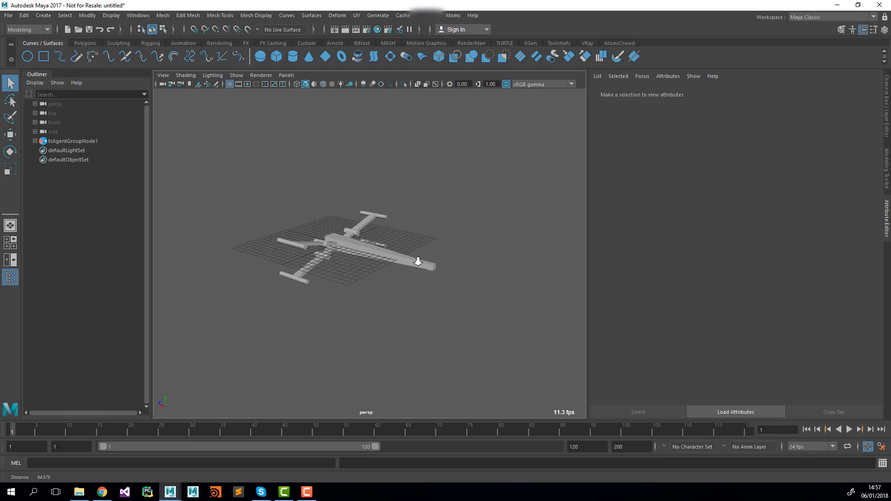
{"action": "left_click_drag", "start_coordinate": [439, 265], "coordinate": [432, 267], "text": "alt"}
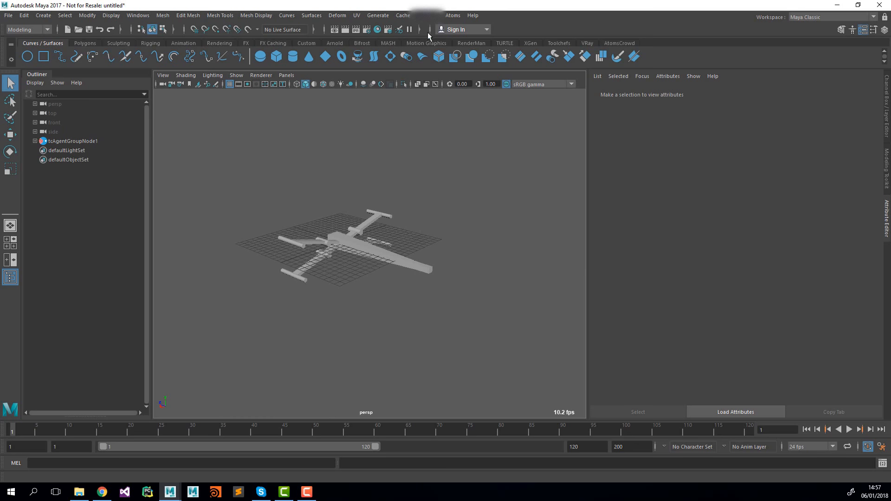
Add an animation clip event in GUI mode in the Atoms Editor, named straight, with straight.fbx as its clip path.
{"action": "left_click", "coordinate": [454, 19]}
{"action": "left_click", "coordinate": [460, 95]}
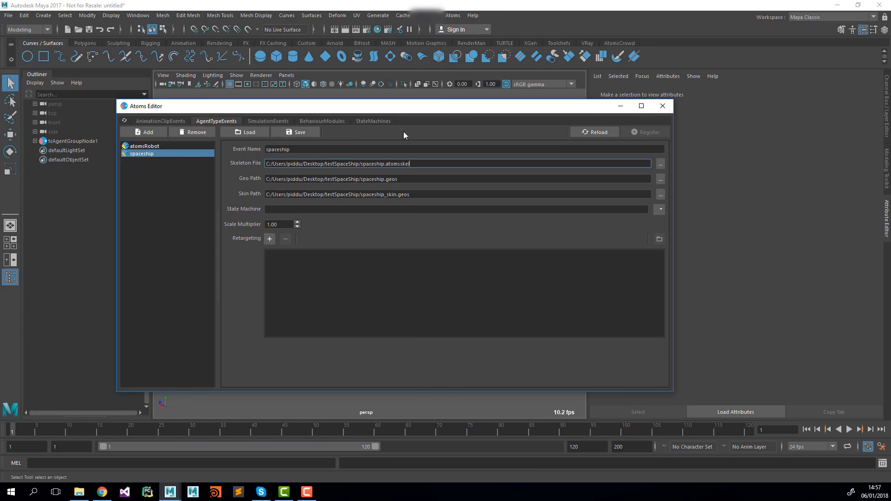
{"action": "left_click", "coordinate": [160, 120]}
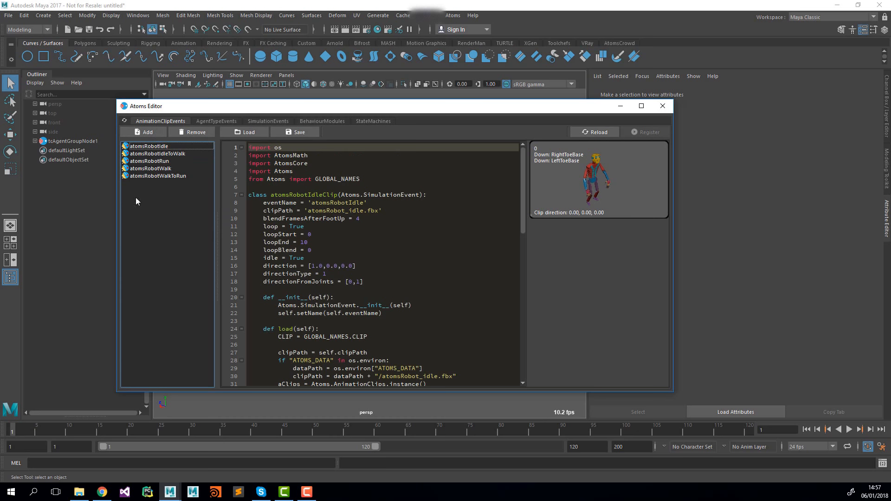
{"action": "left_click", "coordinate": [145, 132]}
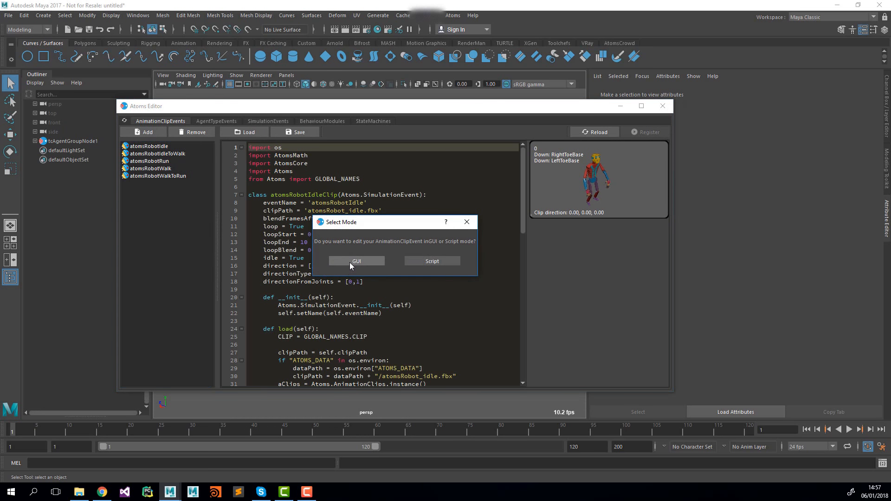
{"action": "left_click", "coordinate": [356, 261]}
{"action": "double_click", "coordinate": [395, 153]}
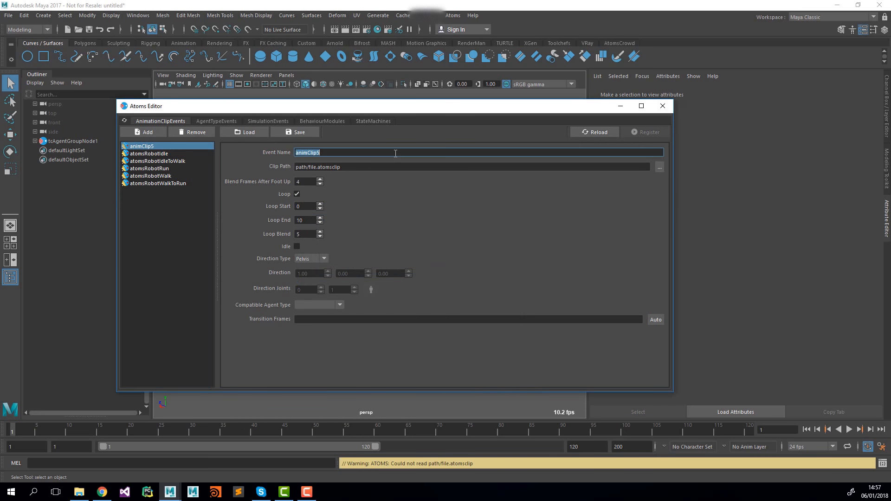
{"action": "type", "text": "straight"}
{"action": "key", "text": "Tab"}
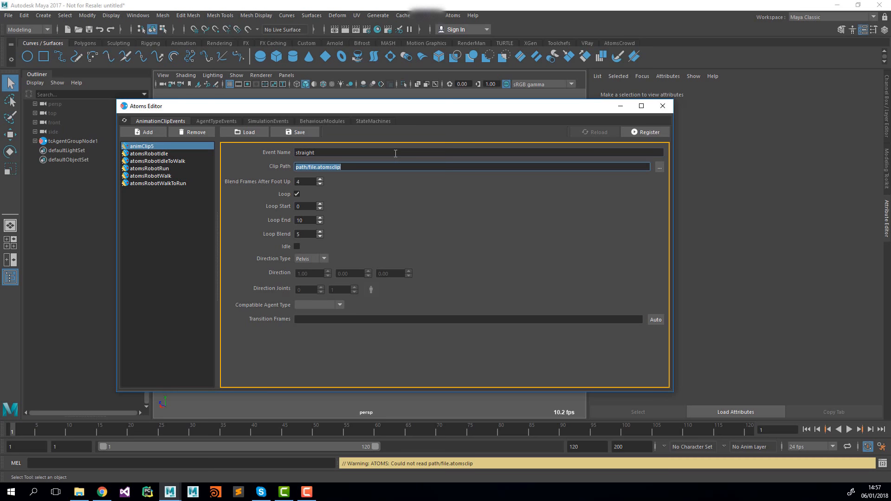
{"action": "left_click", "coordinate": [659, 167]}
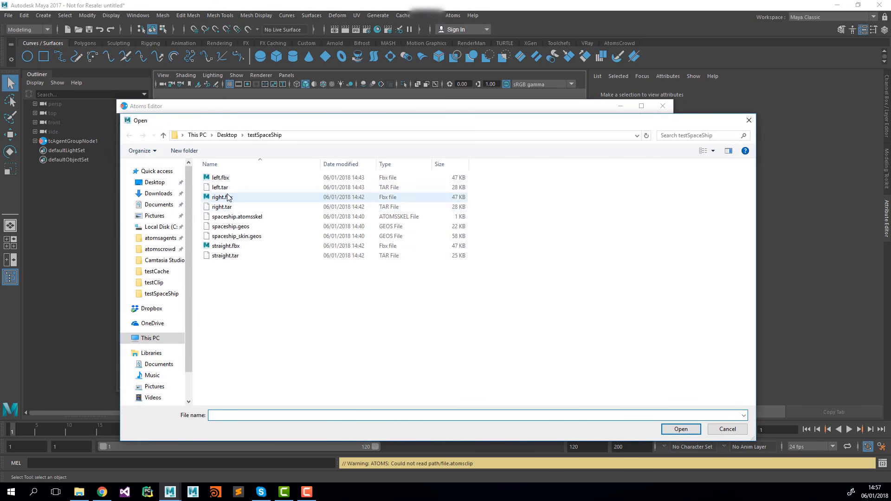
{"action": "double_click", "coordinate": [225, 245]}
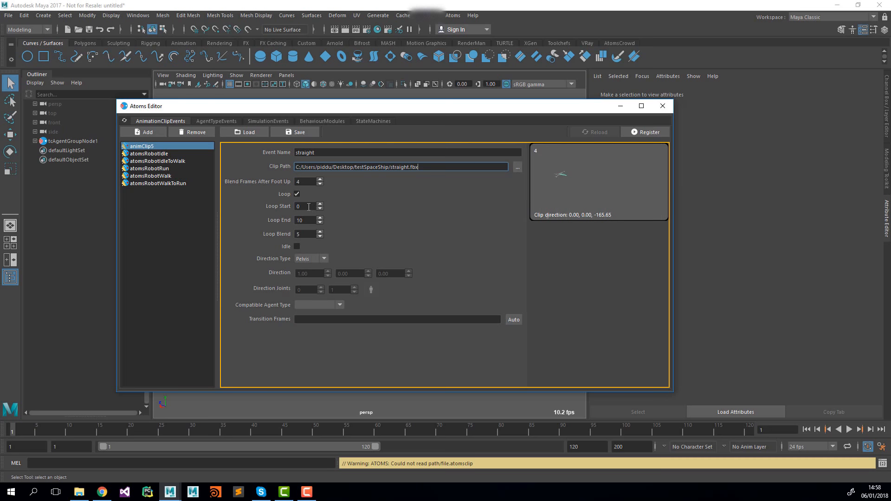
Set the straight clip's loop start to 5, loop end to 25 and direction type to Static.
{"action": "double_click", "coordinate": [308, 207]}
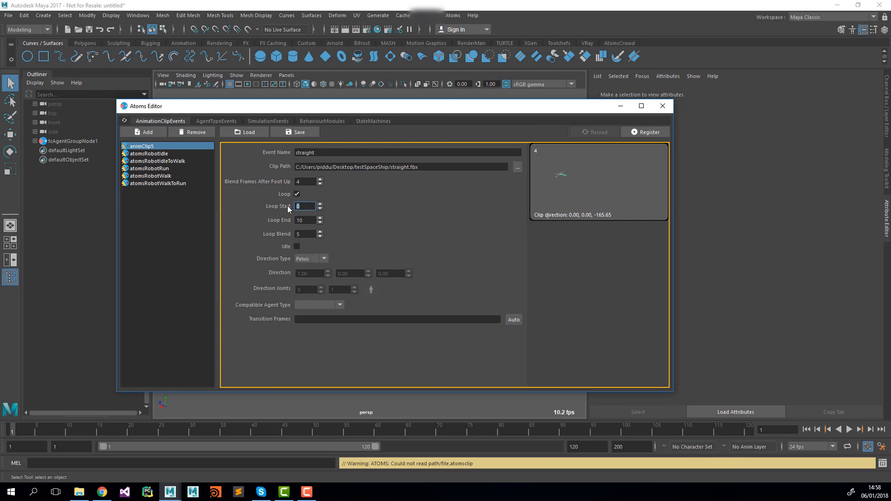
{"action": "key", "text": "Tab"}
{"action": "type", "text": "25"}
{"action": "key", "text": "Tab"}
{"action": "left_click", "coordinate": [313, 264]}
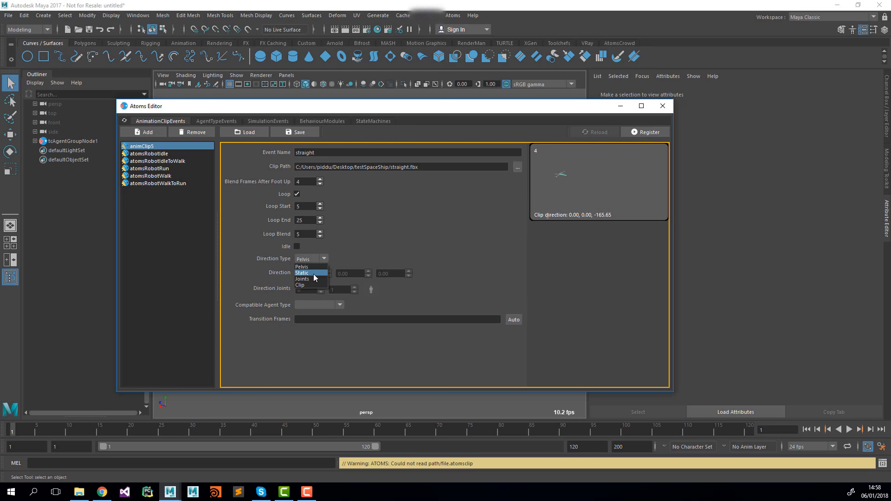
{"action": "left_click", "coordinate": [313, 274]}
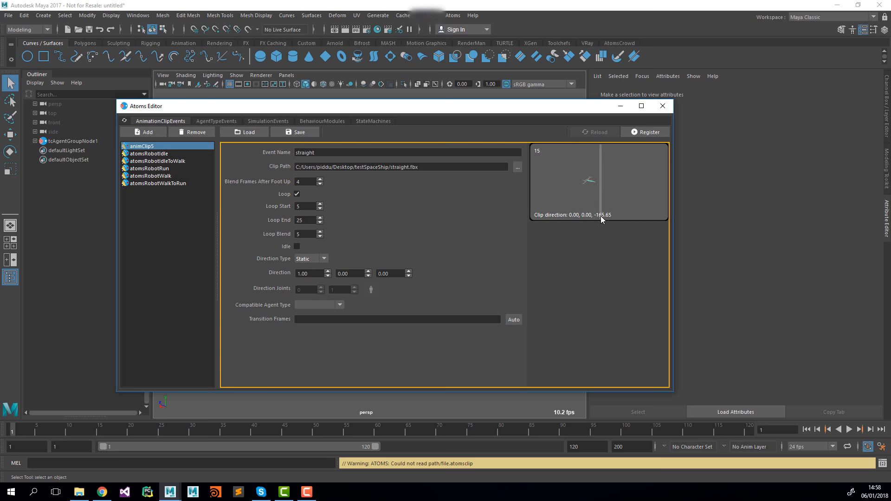
Set the straight clip's static direction to 0, 0, -1 and register the clip event.
{"action": "double_click", "coordinate": [390, 274]}
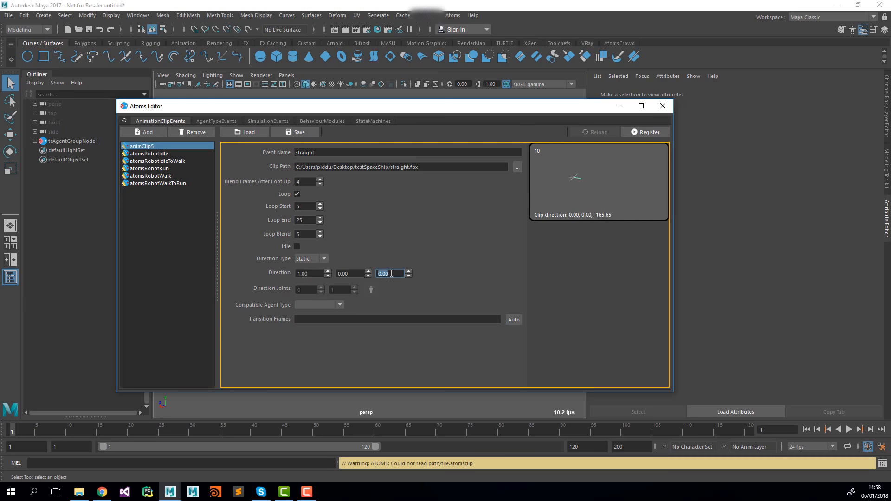
{"action": "type", "text": "-1"}
{"action": "double_click", "coordinate": [316, 273]}
{"action": "type", "text": "0"}
{"action": "key", "text": "Tab"}
{"action": "left_click", "coordinate": [646, 132]}
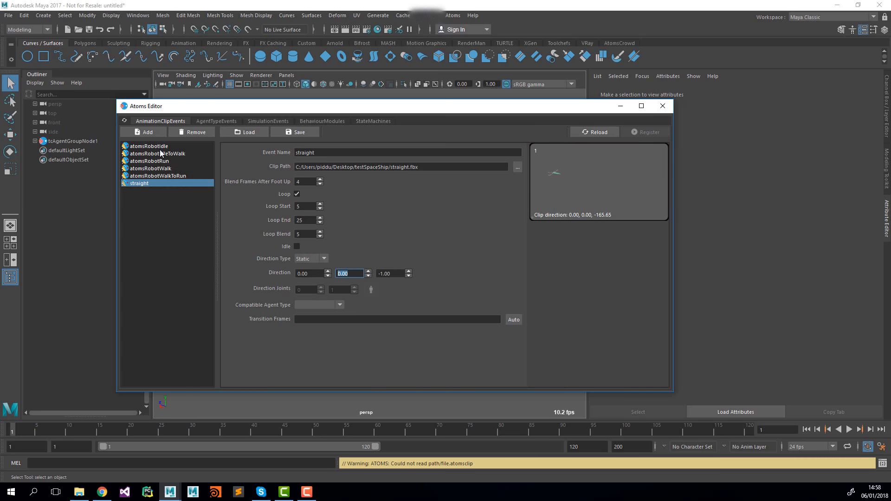
Add another animation clip event in GUI mode, named left, with left.fbx as its clip path.
{"action": "left_click", "coordinate": [147, 133]}
{"action": "left_click", "coordinate": [369, 264]}
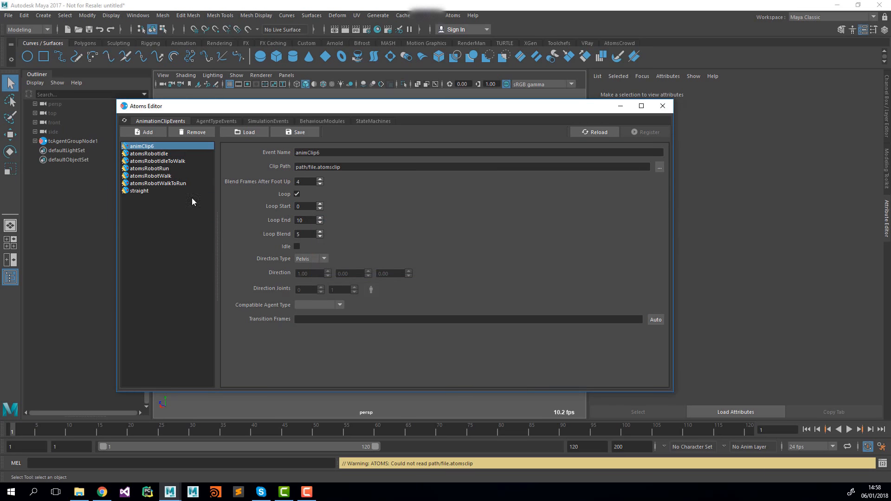
{"action": "left_click", "coordinate": [333, 151]}
{"action": "double_click", "coordinate": [334, 152]}
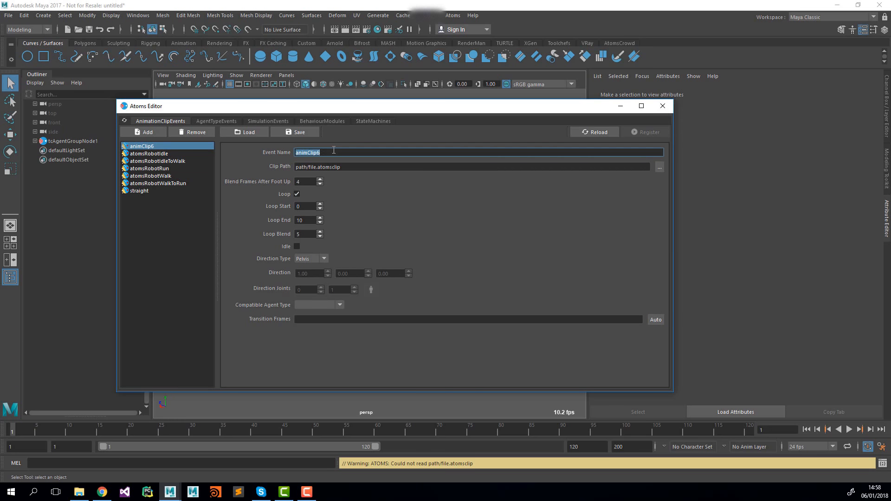
{"action": "type", "text": "left"}
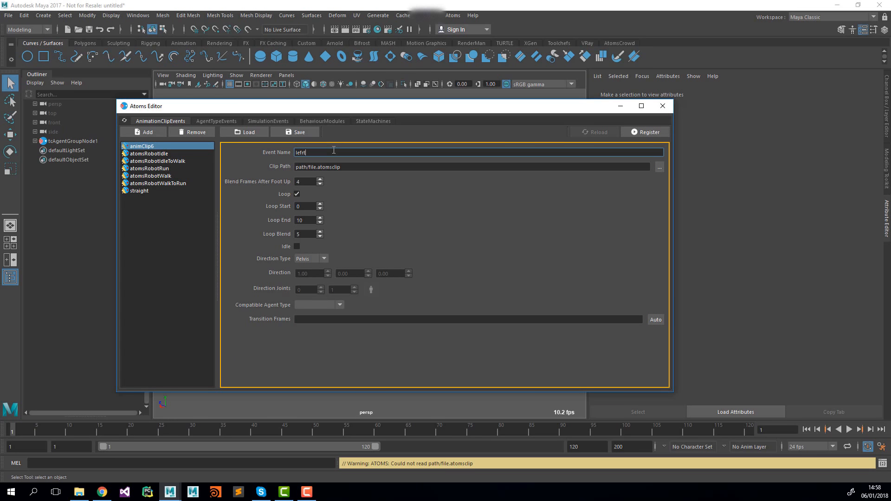
{"action": "key", "text": "Tab"}
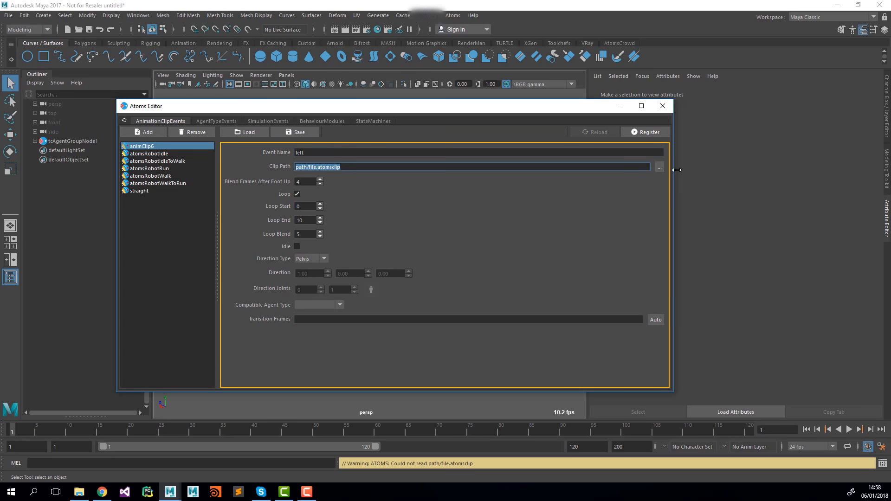
{"action": "left_click", "coordinate": [659, 167]}
{"action": "left_click", "coordinate": [217, 178]}
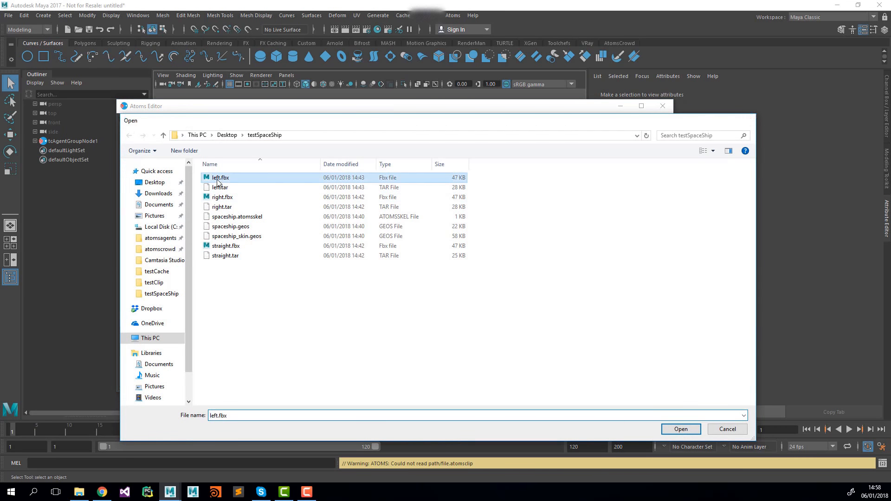
{"action": "double_click", "coordinate": [217, 180]}
Set the left clip's loop start to 5, loop end to 25 and direction type to Static.
{"action": "left_click_drag", "start_coordinate": [534, 198], "coordinate": [490, 205]}
{"action": "mouse_move", "coordinate": [553, 204]}
{"action": "left_mouse_down"}
{"action": "mouse_move", "coordinate": [644, 202]}
{"action": "mouse_move", "coordinate": [560, 218]}
{"action": "left_mouse_up"}
{"action": "double_click", "coordinate": [305, 206]}
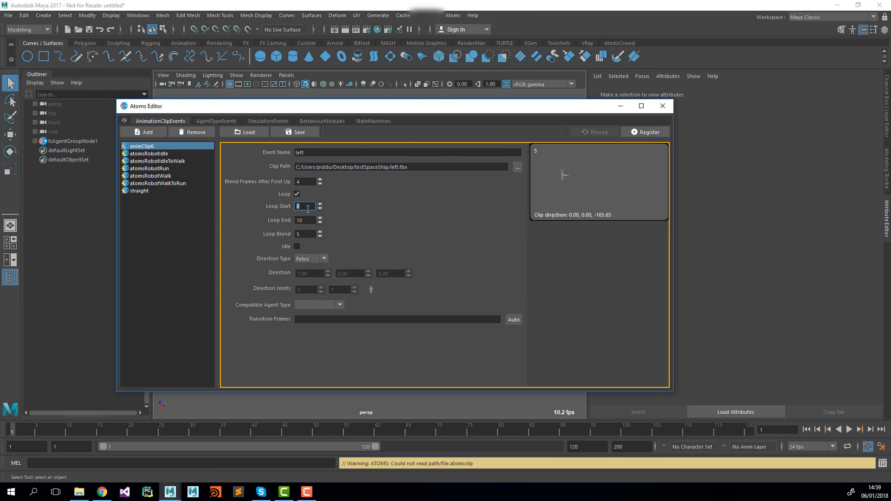
{"action": "type", "text": "5"}
{"action": "key", "text": "Tab"}
{"action": "type", "text": "25"}
{"action": "key", "text": "Tab"}
{"action": "left_click", "coordinate": [311, 259]}
{"action": "left_click", "coordinate": [309, 273]}
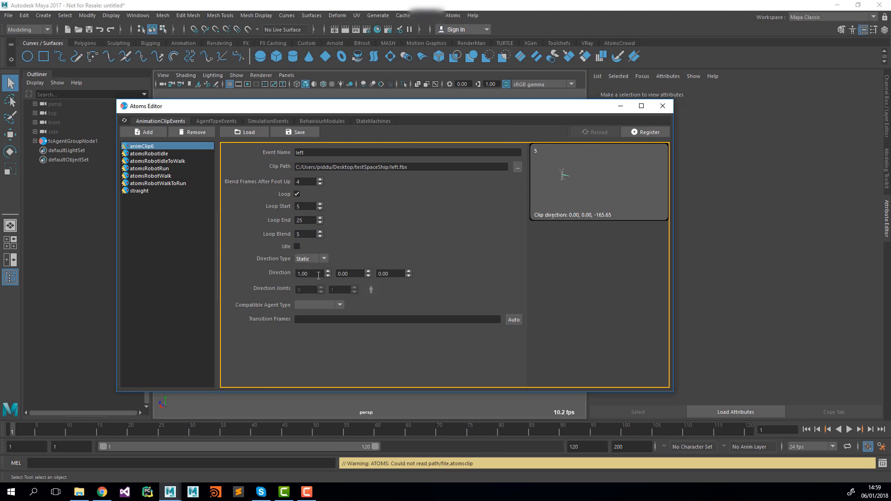
Set the left clip's static direction to 0, 0, -1 and register the clip event.
{"action": "double_click", "coordinate": [319, 274]}
{"action": "key", "text": "Tab"}
{"action": "key", "text": "Tab"}
{"action": "key", "text": "Tab"}
{"action": "type", "text": "-1"}
{"action": "key", "text": "Return"}
{"action": "left_click", "coordinate": [645, 132]}
Add a third spaceship animation clip event in GUI mode, named right, with right.fbx as its clip path.
{"action": "left_click", "coordinate": [147, 133]}
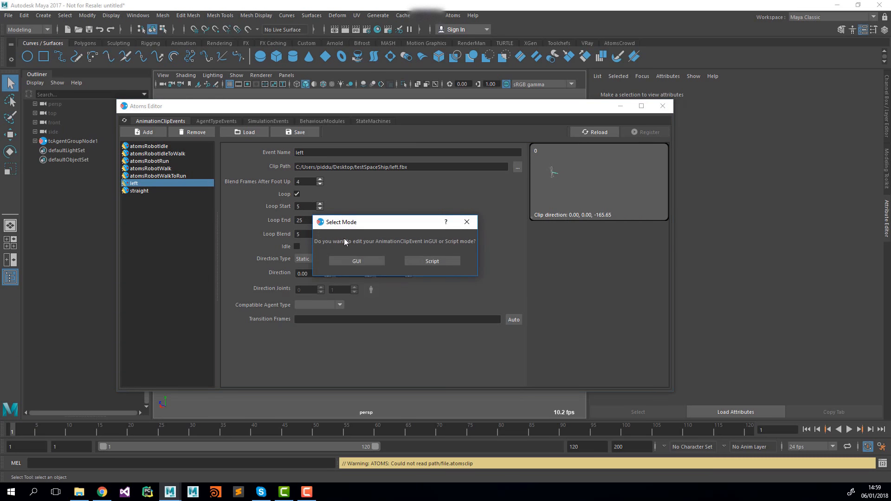
{"action": "left_click", "coordinate": [349, 259]}
{"action": "double_click", "coordinate": [306, 151]}
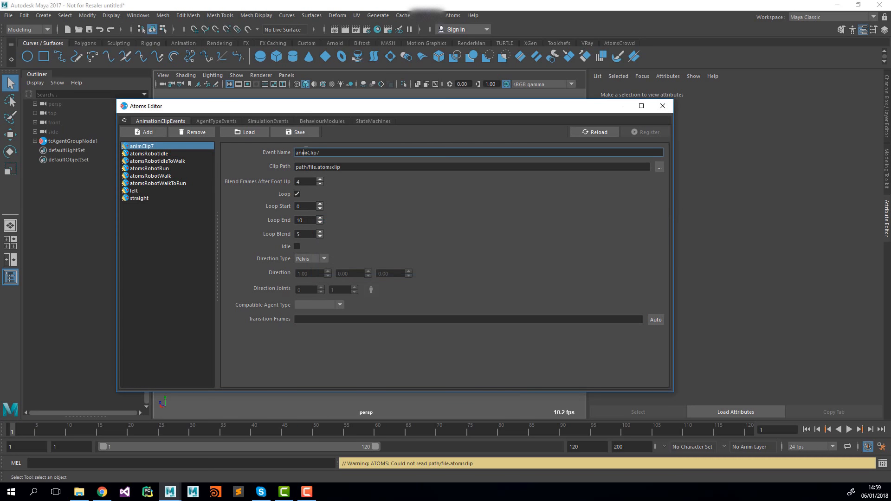
{"action": "type", "text": "right"}
{"action": "key", "text": "Tab"}
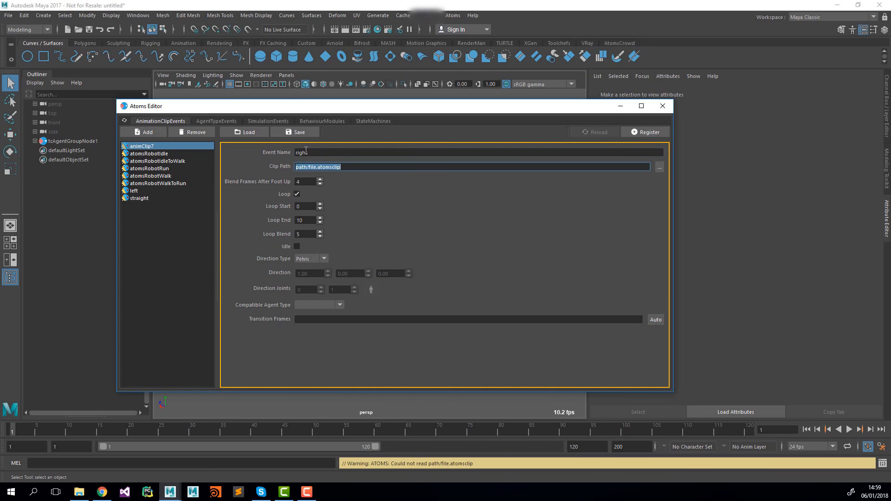
{"action": "left_click", "coordinate": [658, 169]}
{"action": "left_click", "coordinate": [223, 198]}
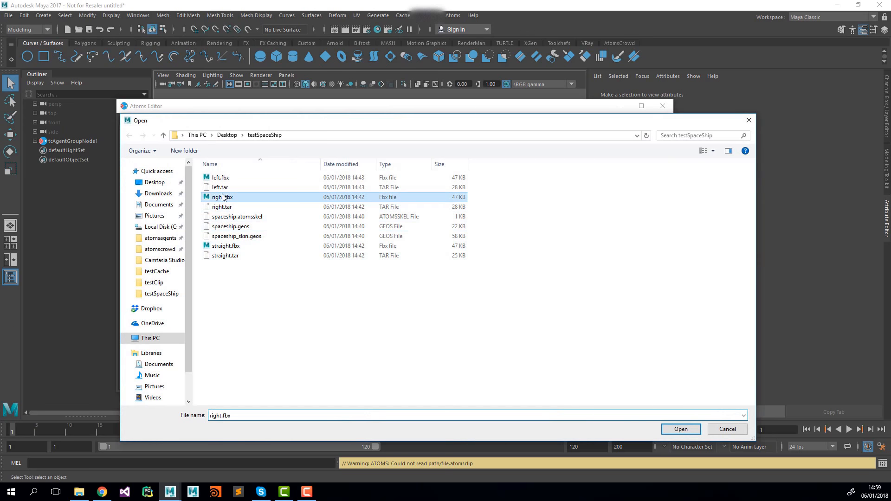
{"action": "double_click", "coordinate": [223, 197]}
Set the right clip's loop start to 5, loop end to 25 and direction type to Static.
{"action": "left_click", "coordinate": [313, 205]}
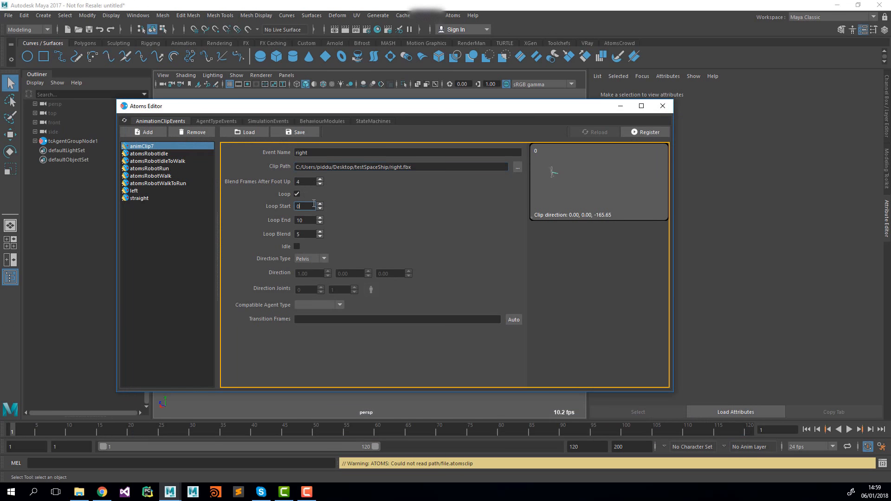
{"action": "type", "text": "5"}
{"action": "key", "text": "Tab"}
{"action": "key", "text": "Tab"}
{"action": "left_click", "coordinate": [311, 258]}
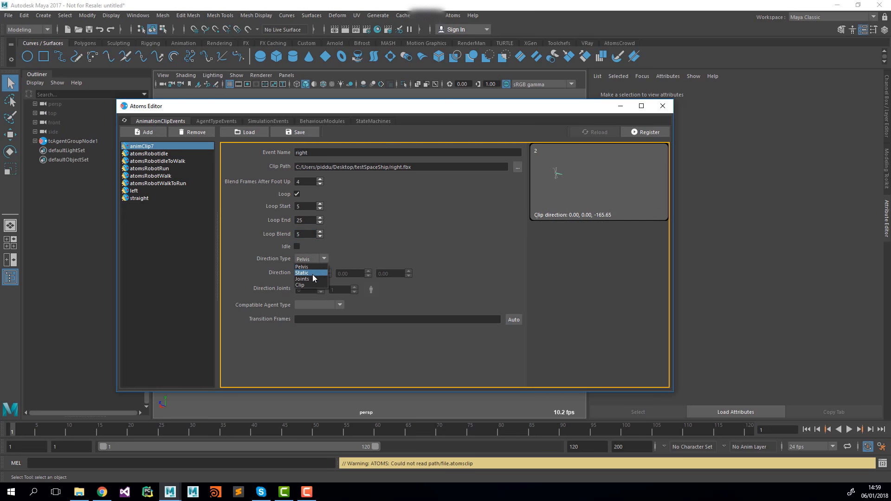
{"action": "left_click", "coordinate": [312, 274]}
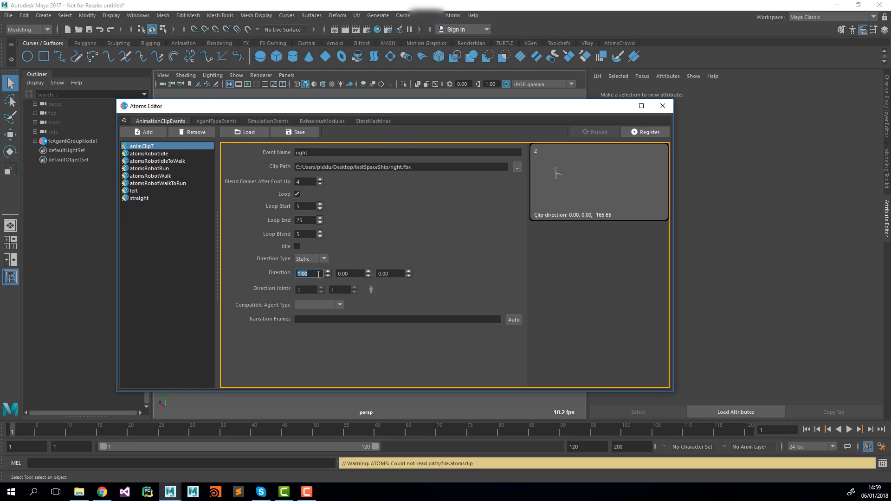
Set the right clip's static direction to 0, 0, -1 and register the clip event.
{"action": "type", "text": "0"}
{"action": "key", "text": "Tab"}
{"action": "key", "text": "Tab"}
{"action": "type", "text": "-1"}
{"action": "key", "text": "Return"}
{"action": "left_click", "coordinate": [645, 132]}
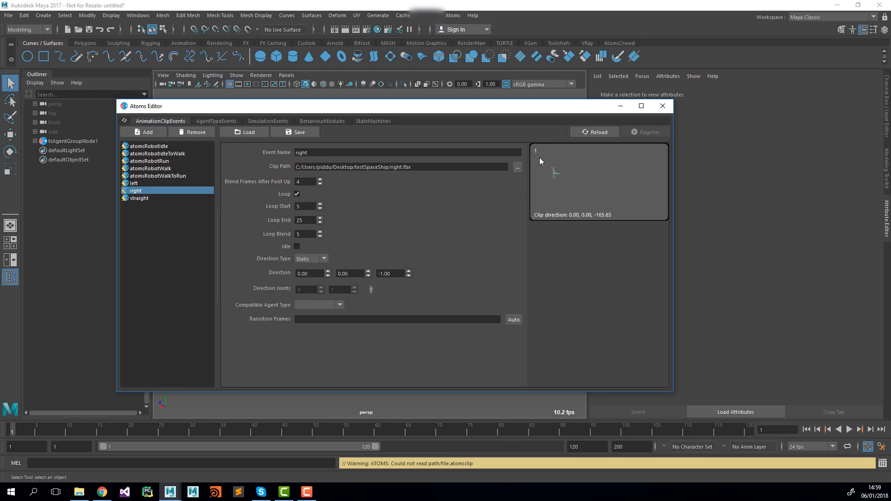
Minimize the Atoms Editor and add a clipReader behaviour module to the agent group.
{"action": "left_click", "coordinate": [620, 107]}
{"action": "left_click", "coordinate": [84, 140]}
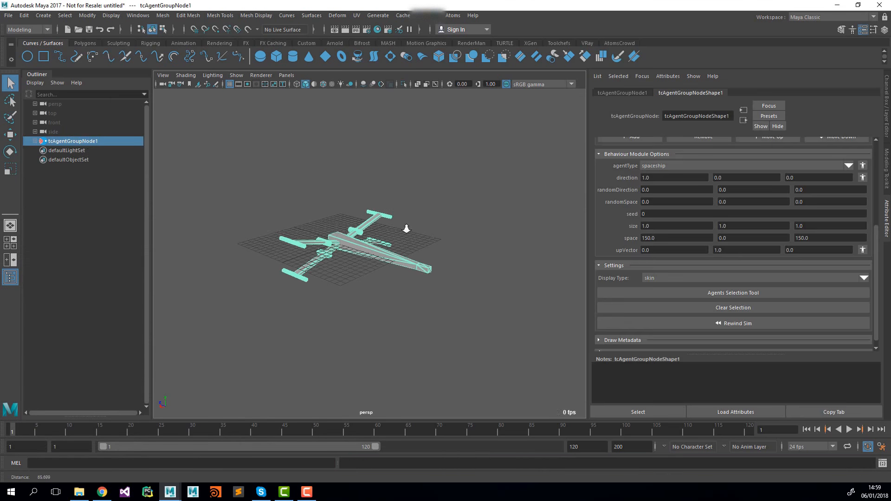
{"action": "scroll", "coordinate": [417, 227], "scroll_direction": "down", "scroll_amount": 3}
{"action": "scroll", "coordinate": [652, 203], "scroll_direction": "up", "scroll_amount": 5}
{"action": "left_click", "coordinate": [644, 280]}
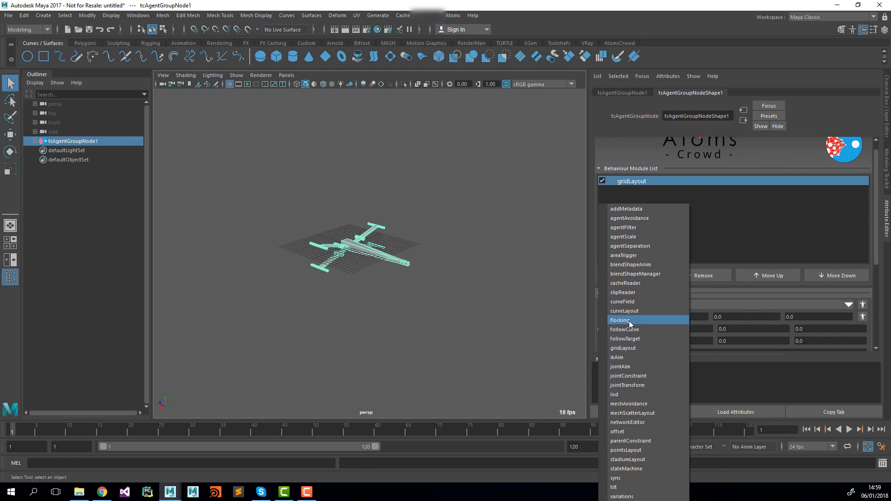
{"action": "left_click", "coordinate": [625, 292]}
Set the clipReader module's clipName to straight.
{"action": "scroll", "coordinate": [641, 222], "scroll_direction": "down", "scroll_amount": 3}
{"action": "left_click", "coordinate": [649, 230]}
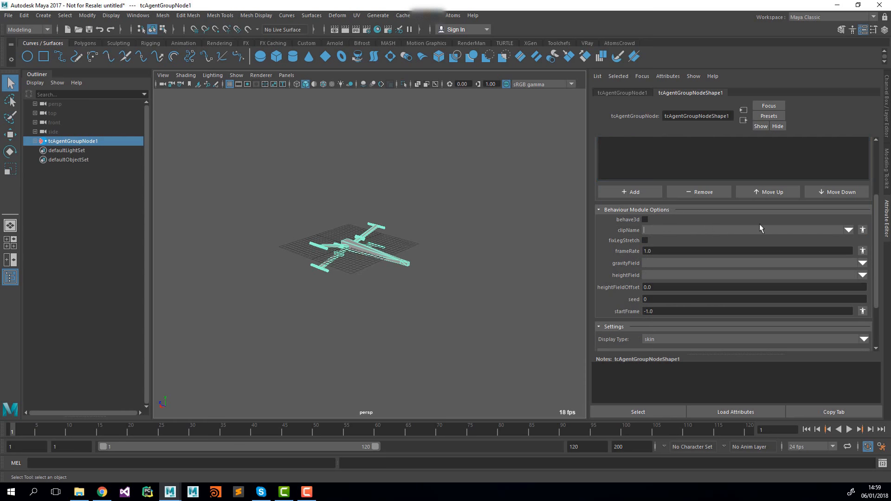
{"action": "left_click", "coordinate": [848, 231]}
{"action": "left_click", "coordinate": [685, 271]}
Play the simulation twice from the first frame to check the spaceship's straight flight, rewinding after each run.
{"action": "scroll", "coordinate": [484, 266], "scroll_direction": "down", "scroll_amount": 1}
{"action": "scroll", "coordinate": [484, 265], "scroll_direction": "down", "scroll_amount": 5}
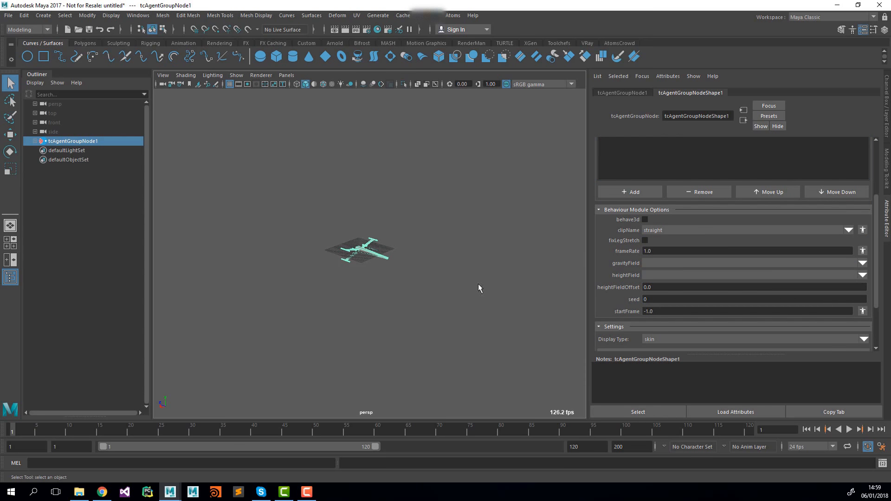
{"action": "left_click", "coordinate": [809, 430]}
{"action": "left_click", "coordinate": [849, 430]}
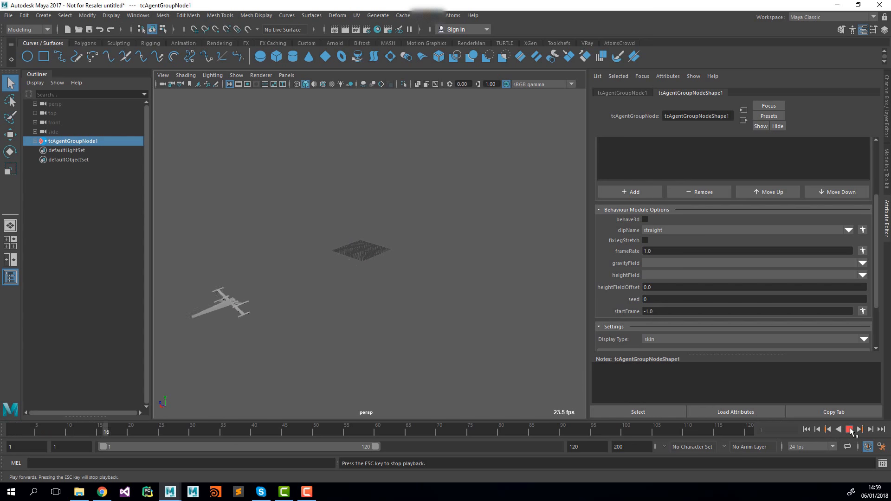
{"action": "left_click", "coordinate": [806, 430]}
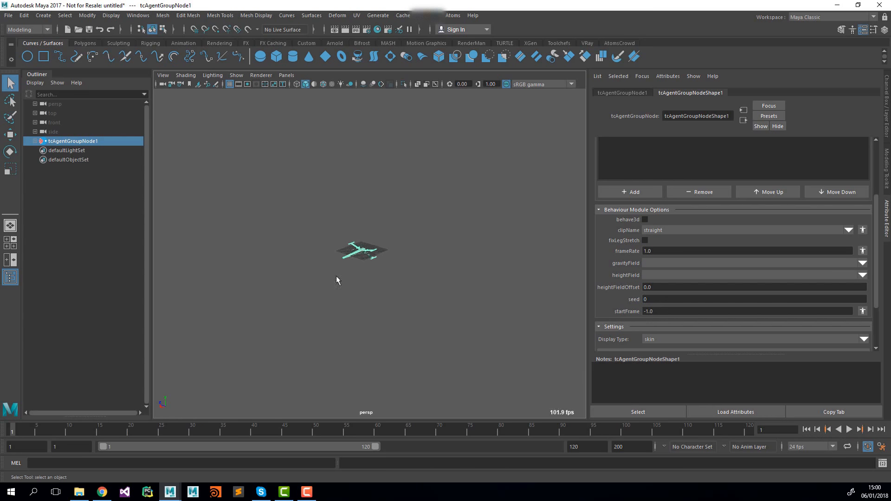
{"action": "left_click", "coordinate": [849, 430]}
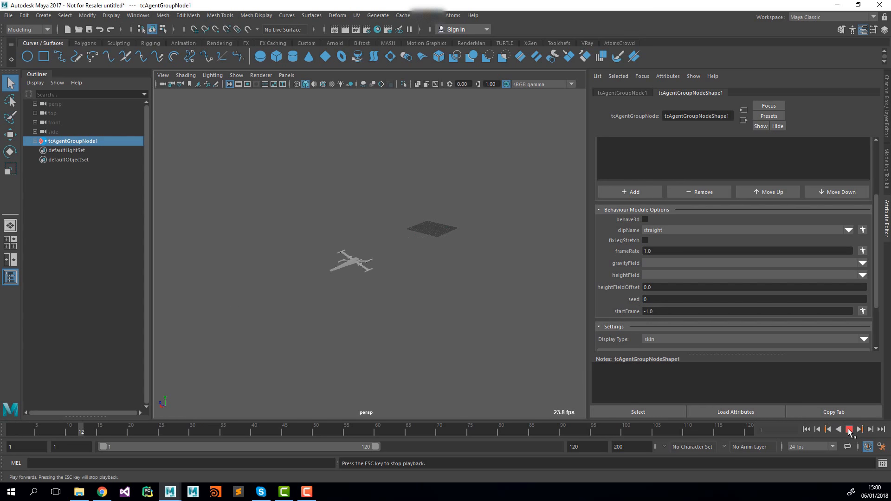
{"action": "left_click", "coordinate": [806, 431]}
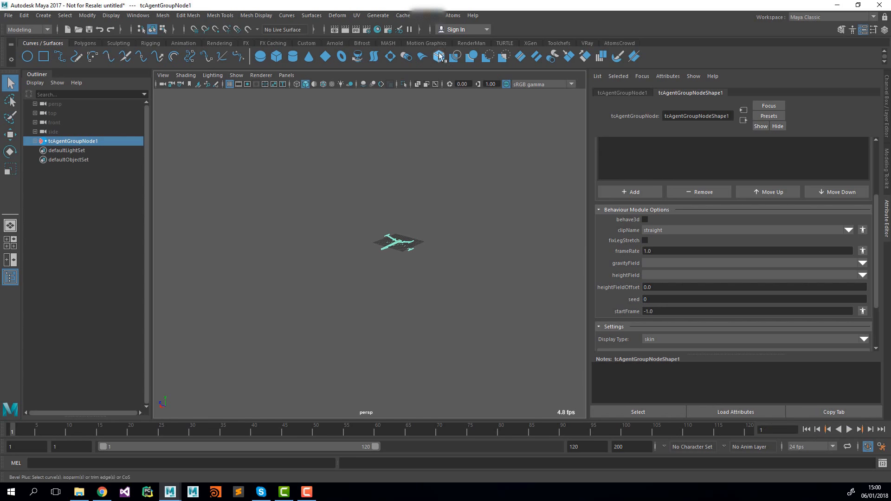
Add a new state machine in the Atoms Editor and rename it spaceship.
{"action": "left_click", "coordinate": [451, 17]}
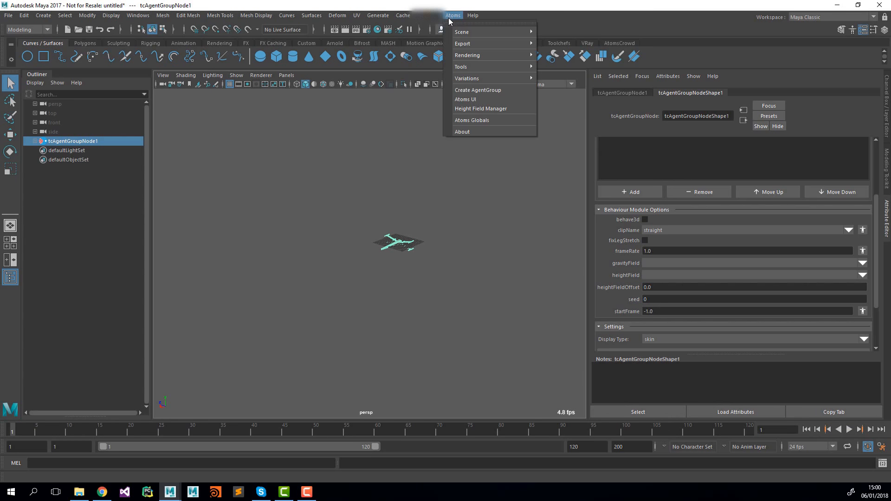
{"action": "left_click", "coordinate": [466, 99]}
{"action": "left_click", "coordinate": [374, 121]}
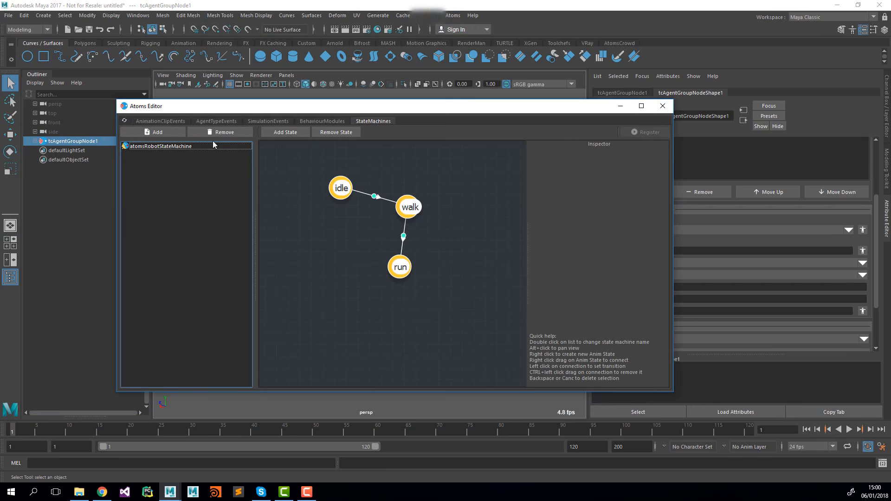
{"action": "left_click", "coordinate": [153, 132]}
{"action": "double_click", "coordinate": [189, 154]}
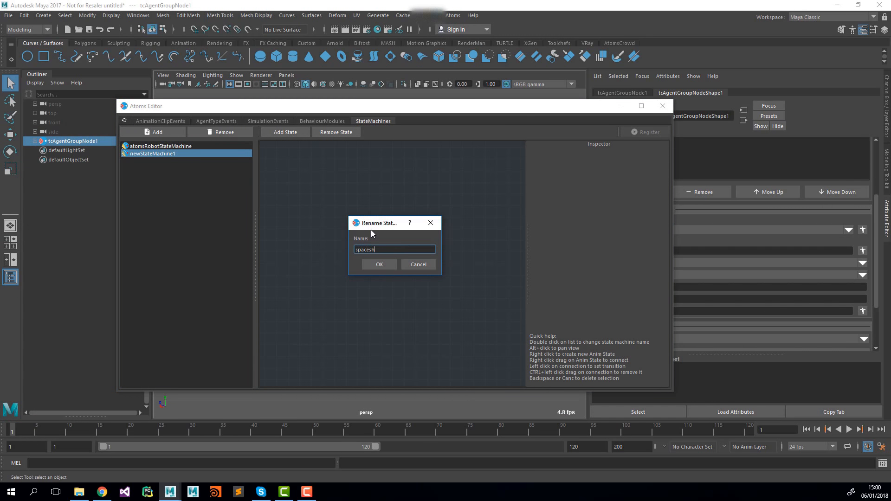
{"action": "type", "text": "spaceship"}
{"action": "key", "text": "Return"}
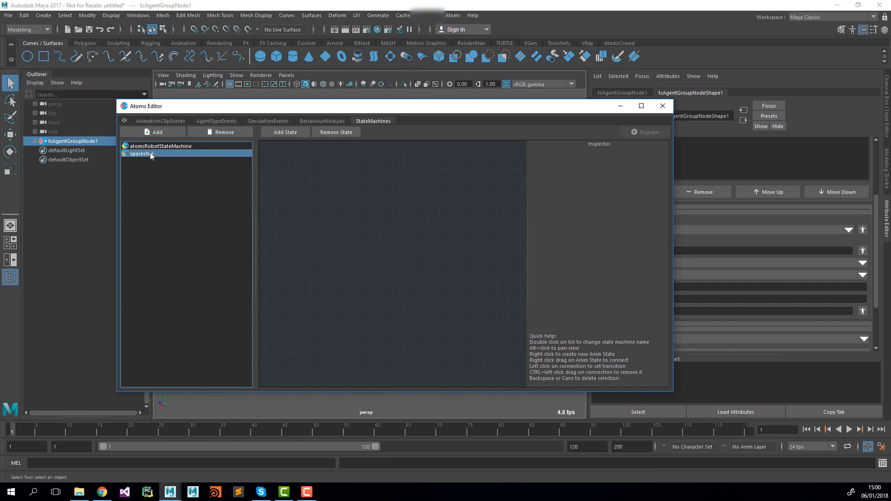
Create an animation state in the spaceship state machine and name it fly.
{"action": "right_click", "coordinate": [352, 224]}
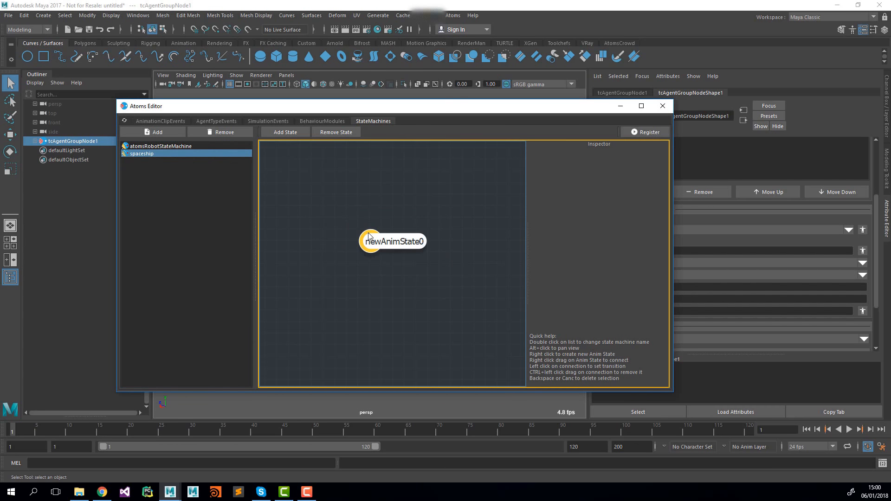
{"action": "double_click", "coordinate": [584, 168]}
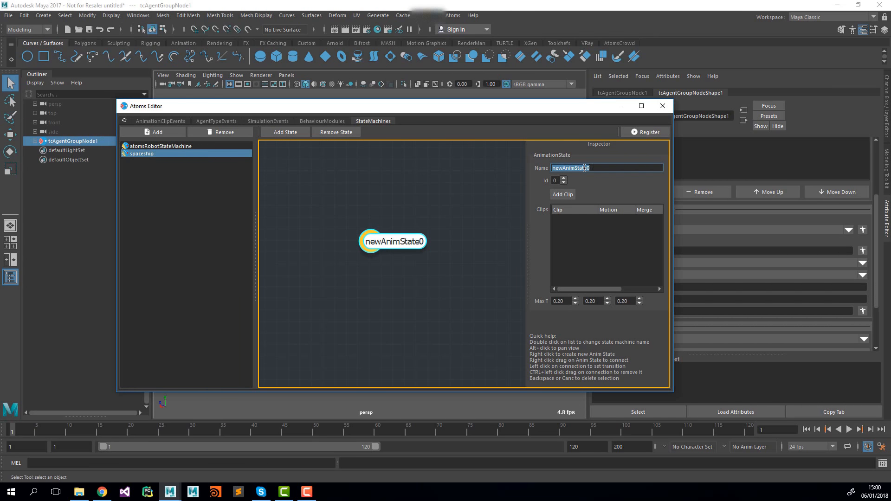
{"action": "type", "text": "fly"}
{"action": "key", "text": "Return"}
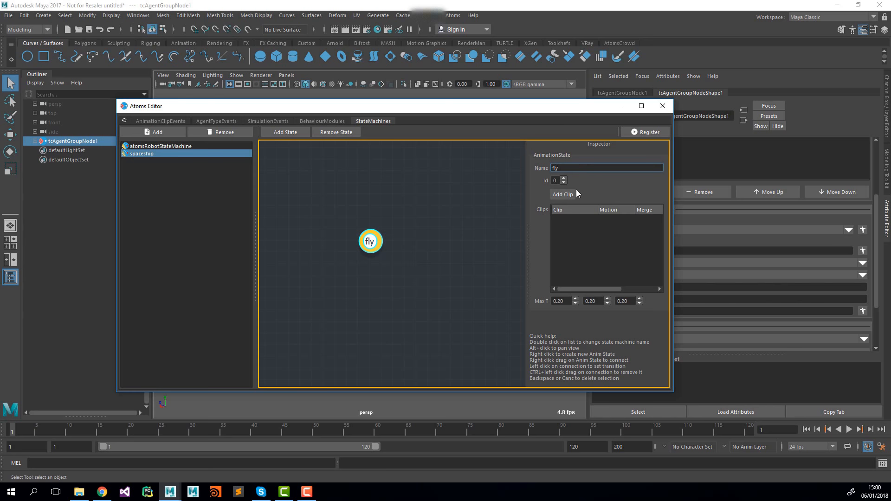
Add three clip entries to the fly state and widen the inspector to show all their columns.
{"action": "left_click", "coordinate": [563, 194]}
{"action": "left_click", "coordinate": [562, 194]}
{"action": "left_click", "coordinate": [562, 194]}
{"action": "left_click_drag", "start_coordinate": [528, 227], "coordinate": [412, 225]}
Assign the straight, left and right animation clips to the fly state's three clip entries, in that order.
{"action": "left_click", "coordinate": [526, 221]}
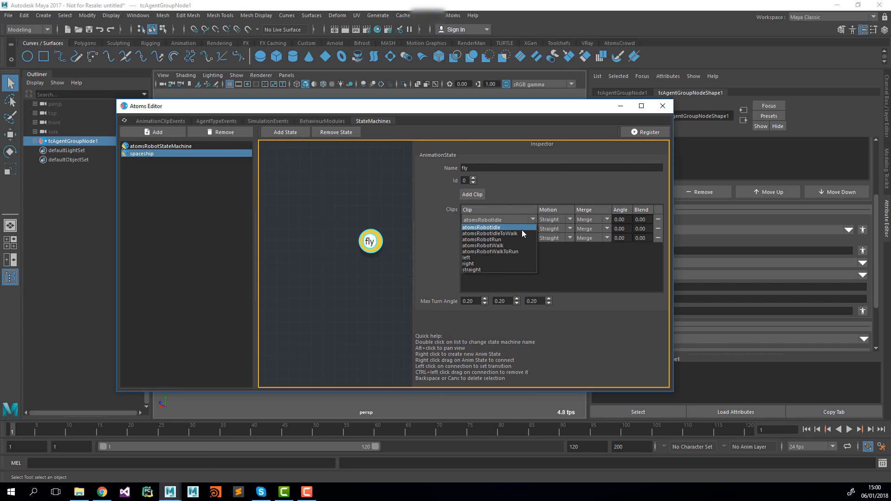
{"action": "left_click", "coordinate": [492, 267]}
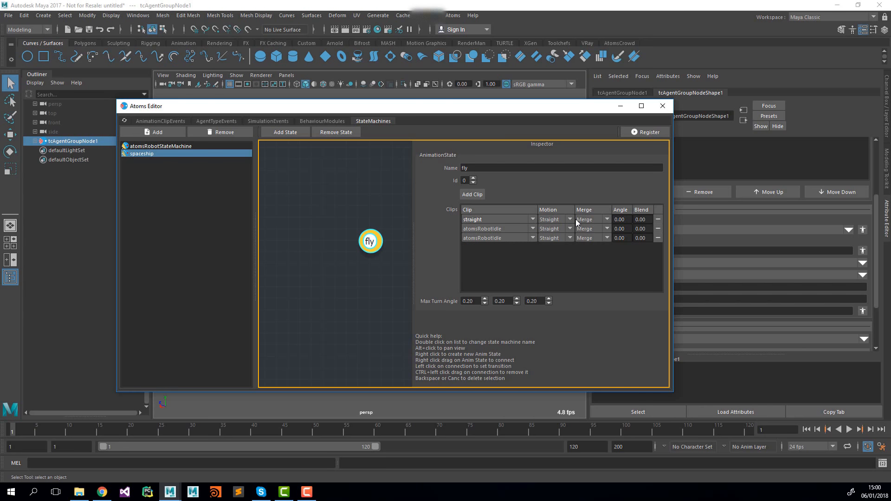
{"action": "left_click", "coordinate": [505, 229]}
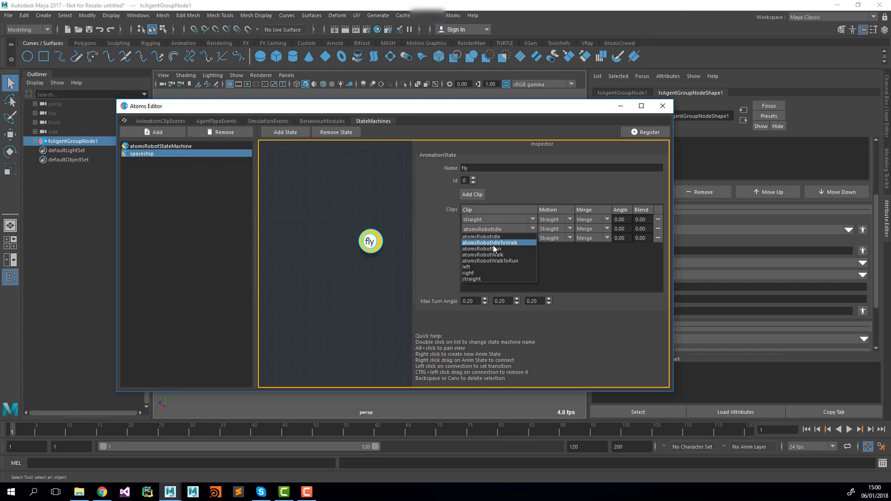
{"action": "left_click", "coordinate": [485, 268]}
{"action": "left_click", "coordinate": [487, 238]}
{"action": "left_click", "coordinate": [490, 282]}
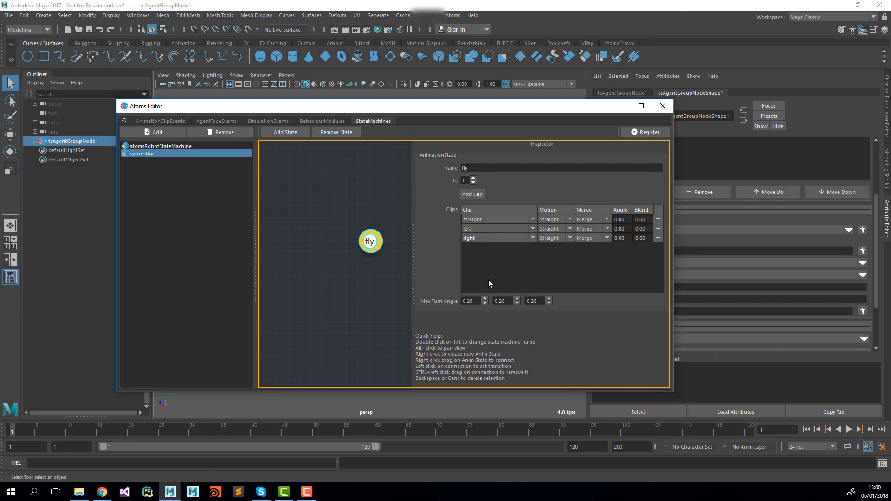
Set the motion type to TurnLeft for the left clip and TurnRight for the right clip.
{"action": "left_click", "coordinate": [565, 229]}
{"action": "left_click", "coordinate": [560, 246]}
{"action": "left_click", "coordinate": [561, 238]}
Set the blend of the left and right clips to 3 and register the spaceship state machine.
{"action": "double_click", "coordinate": [647, 228]}
{"action": "type", "text": "3"}
{"action": "key", "text": "Return"}
{"action": "double_click", "coordinate": [643, 238]}
{"action": "type", "text": "3"}
{"action": "key", "text": "Return"}
{"action": "left_click", "coordinate": [643, 133]}
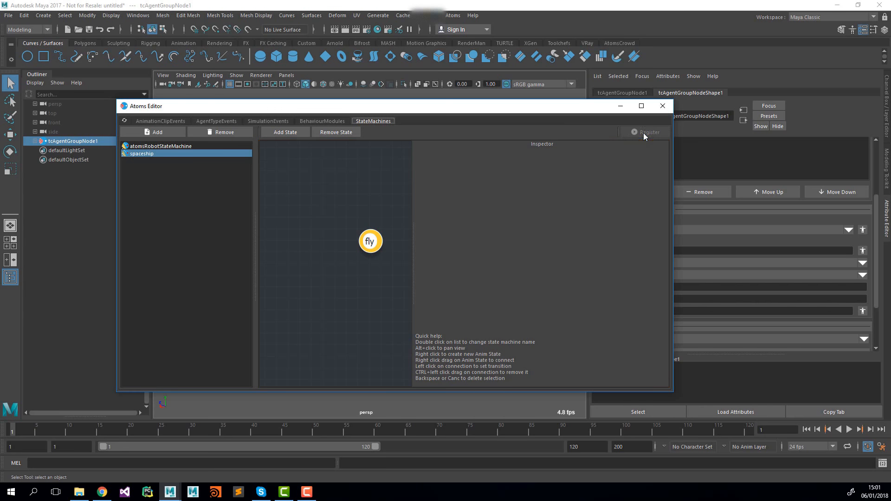
Assign the spaceship state machine to the spaceship agent type and register the agent type.
{"action": "left_click", "coordinate": [199, 121]}
{"action": "left_click", "coordinate": [661, 209]}
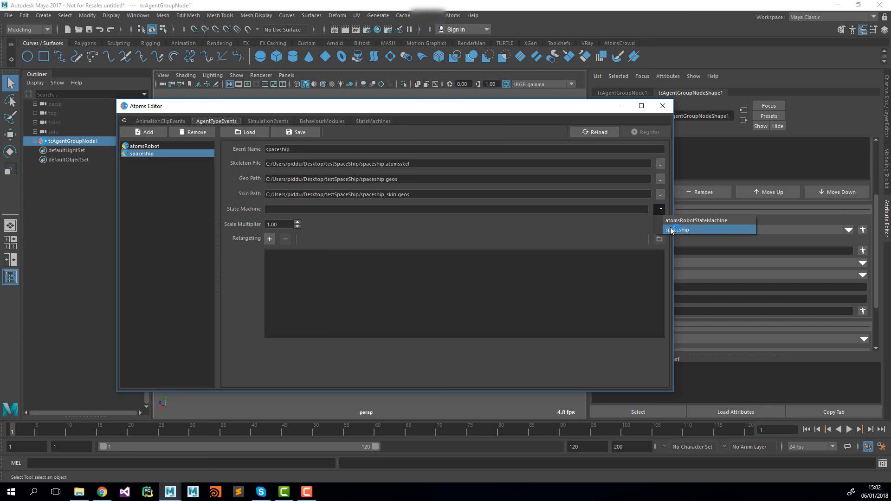
{"action": "left_click", "coordinate": [671, 231]}
{"action": "left_click", "coordinate": [643, 133]}
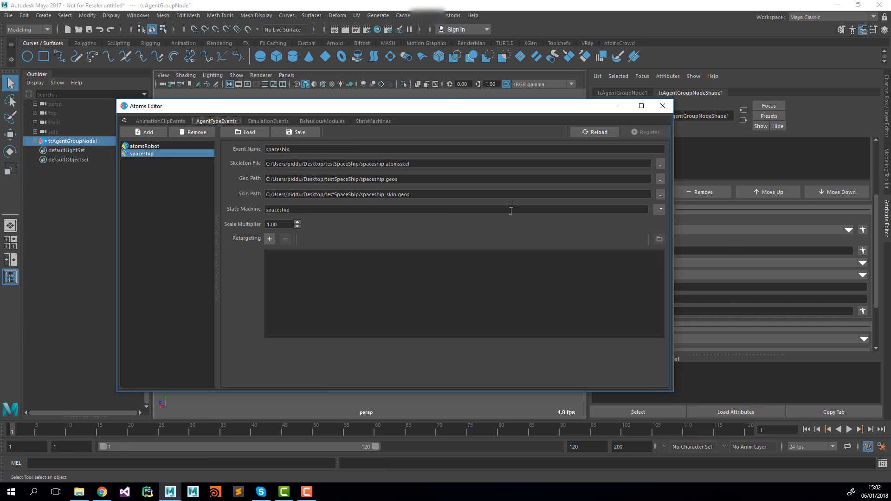
Reposition the fly state in the spaceship state machine graph, register the state machine again and close the Atoms Editor.
{"action": "left_click", "coordinate": [374, 122]}
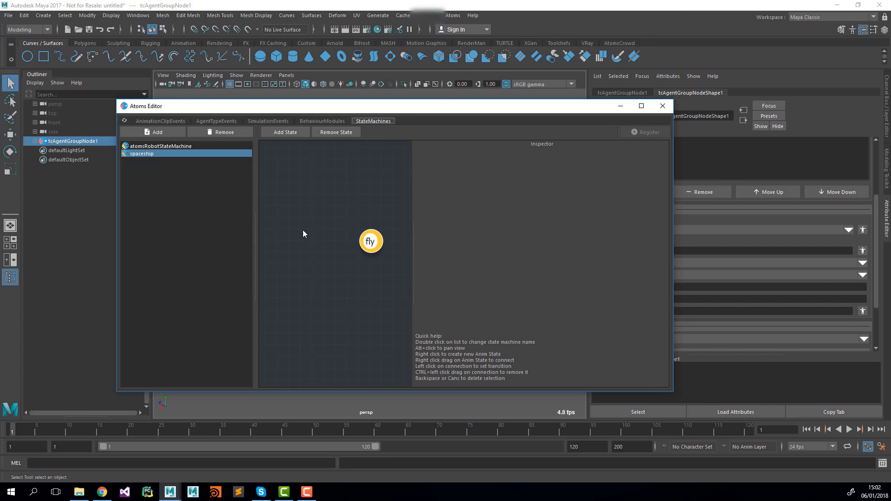
{"action": "left_click", "coordinate": [366, 243]}
{"action": "left_click_drag", "start_coordinate": [373, 242], "coordinate": [331, 237]}
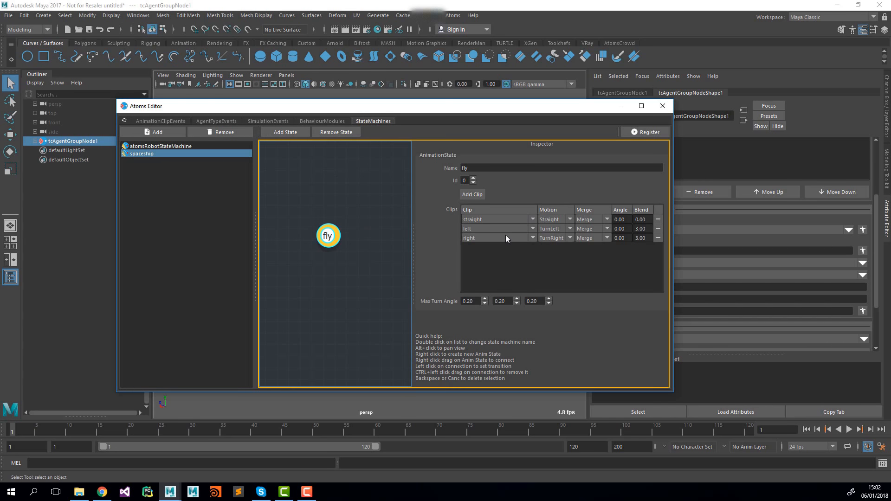
{"action": "left_click", "coordinate": [630, 133]}
{"action": "left_click", "coordinate": [662, 106]}
Replace the agent group's clipReader behaviour module with a stateMachine module and look through its options.
{"action": "left_click", "coordinate": [650, 203]}
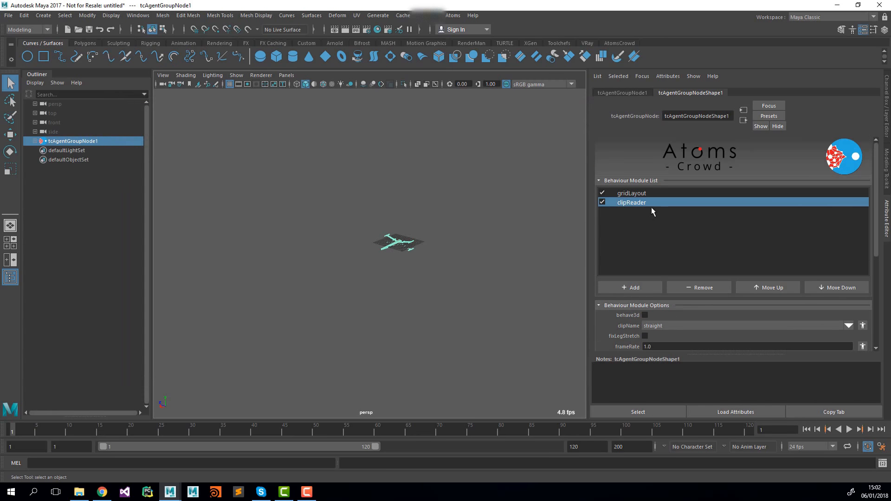
{"action": "left_click", "coordinate": [681, 287]}
{"action": "left_click", "coordinate": [642, 286]}
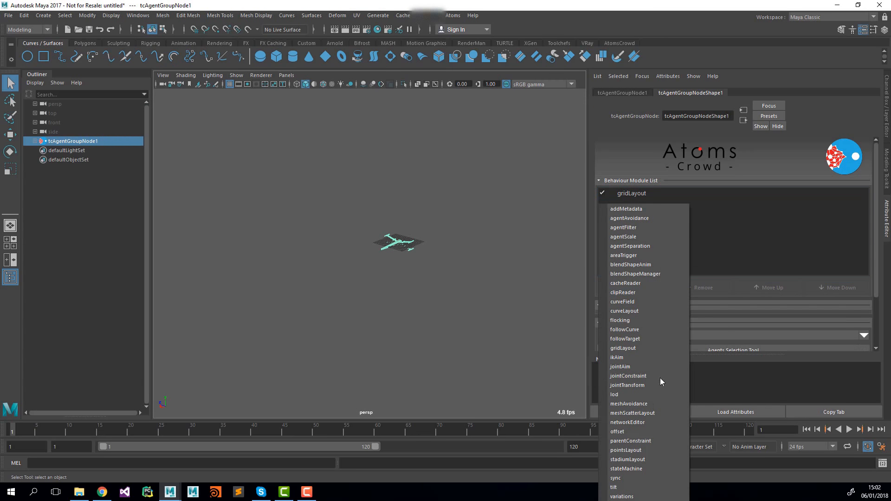
{"action": "left_click", "coordinate": [644, 468]}
{"action": "left_click", "coordinate": [640, 202]}
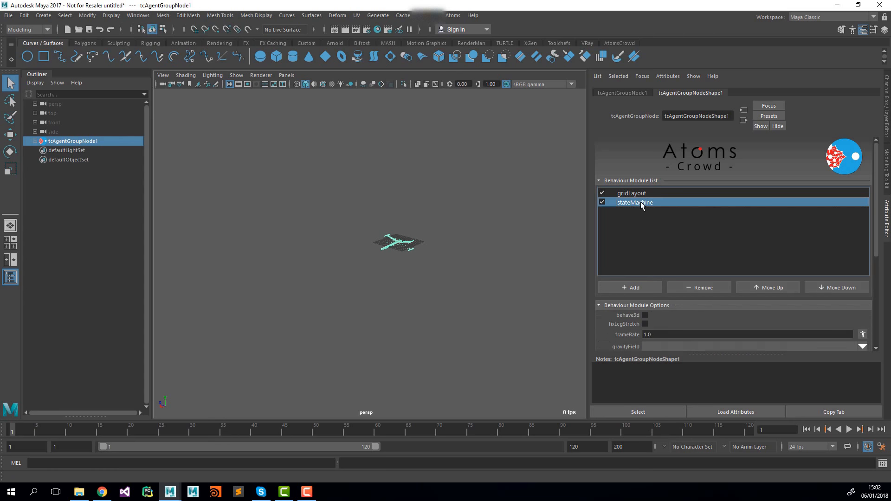
{"action": "scroll", "coordinate": [645, 222], "scroll_direction": "down", "scroll_amount": 5}
{"action": "scroll", "coordinate": [629, 290], "scroll_direction": "up", "scroll_amount": 5}
Play the simulation twice to check the spaceship's flight with the stateMachine module, rewinding to the first frame after each run.
{"action": "left_click", "coordinate": [850, 430]}
{"action": "left_click", "coordinate": [849, 430]}
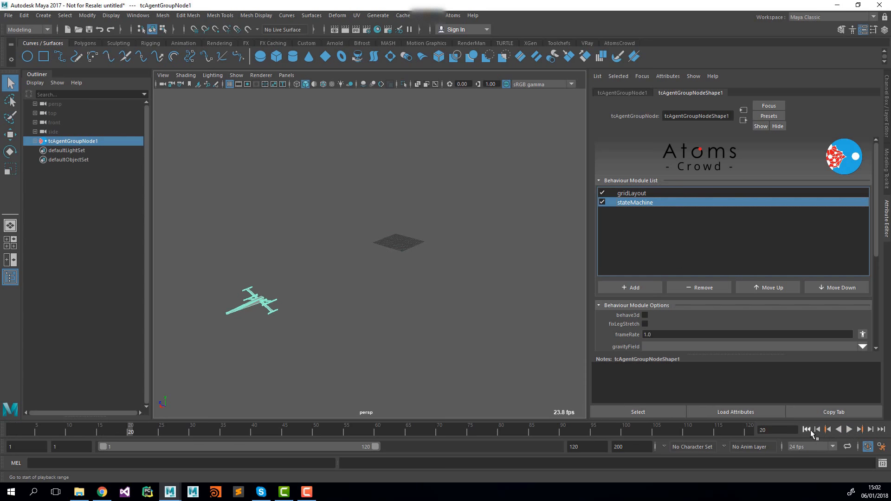
{"action": "left_click", "coordinate": [811, 431]}
{"action": "middle_click_drag", "start_coordinate": [426, 280], "coordinate": [378, 250], "text": "alt"}
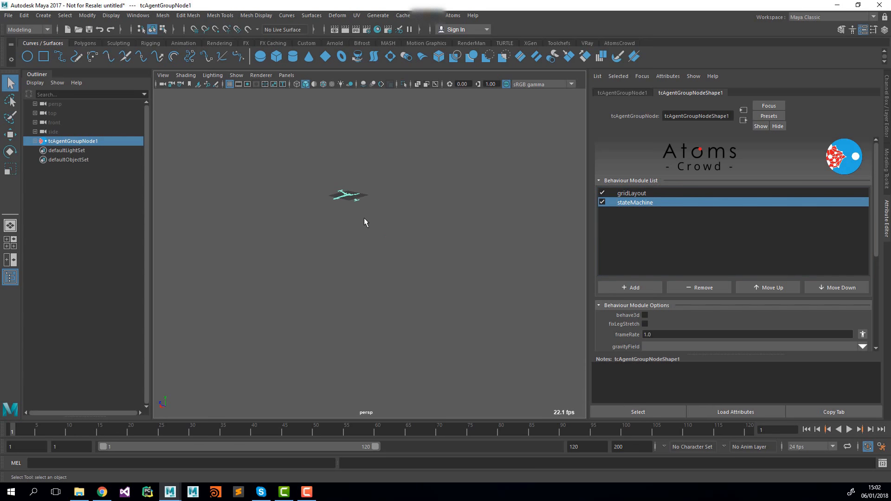
{"action": "left_click", "coordinate": [848, 430]}
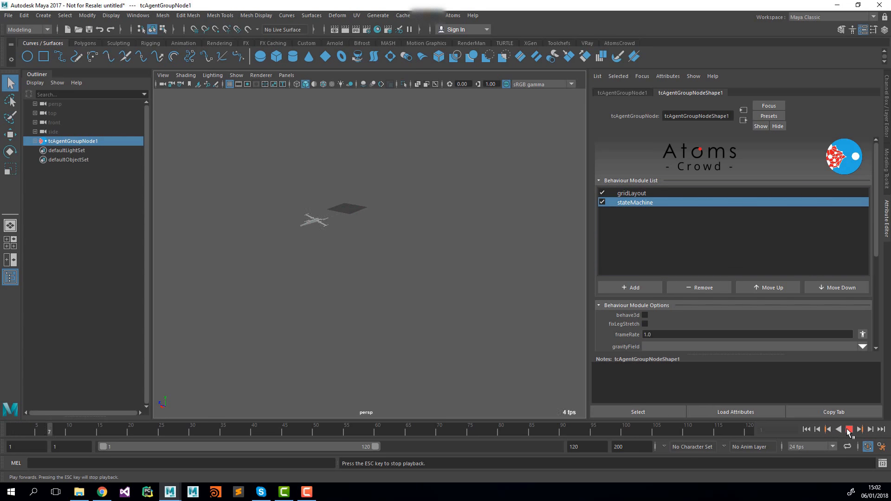
{"action": "left_click", "coordinate": [848, 430]}
{"action": "left_click", "coordinate": [807, 430]}
Draw an open, wide U-shaped EP curve with eight points, starting at the spaceship's position on the grid.
{"action": "left_click_drag", "start_coordinate": [527, 340], "coordinate": [371, 260], "text": "alt"}
{"action": "left_click", "coordinate": [60, 56]}
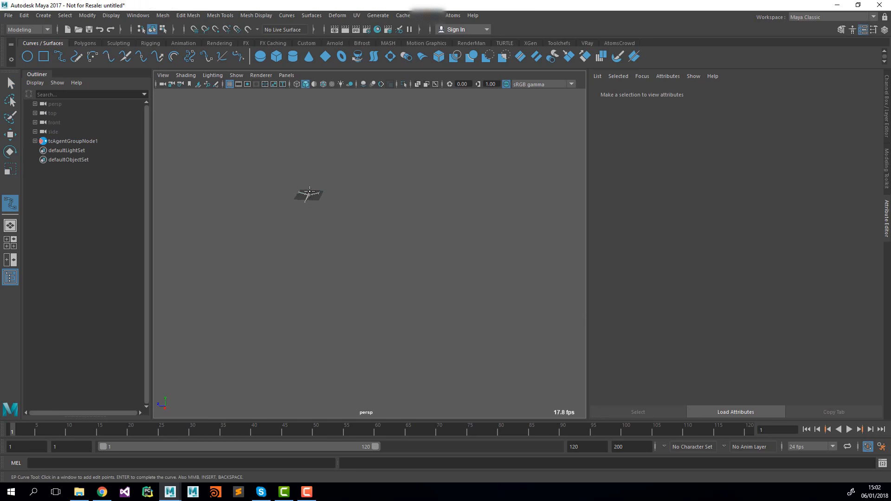
{"action": "left_click", "coordinate": [309, 191]}
{"action": "left_click", "coordinate": [274, 247]}
{"action": "left_click_drag", "start_coordinate": [236, 267], "coordinate": [202, 283]}
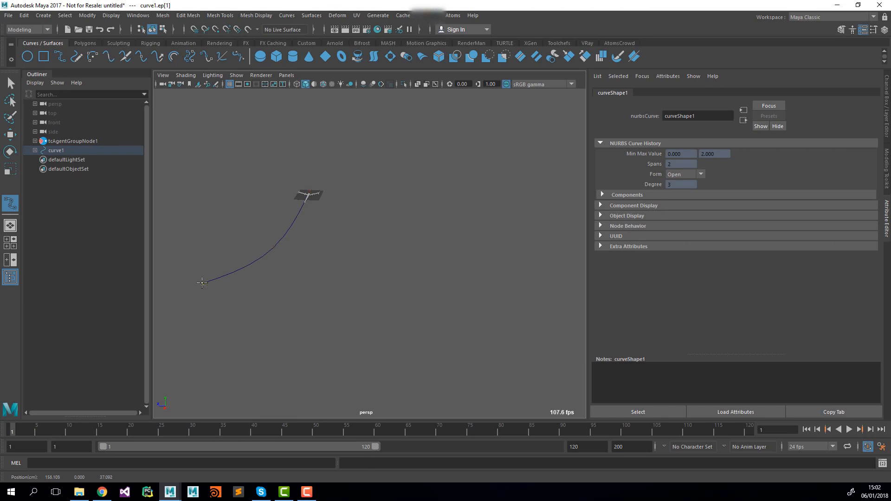
{"action": "scroll", "coordinate": [265, 271], "scroll_direction": "down", "scroll_amount": 3}
{"action": "middle_click_drag", "start_coordinate": [325, 267], "coordinate": [310, 221], "text": "alt"}
{"action": "left_click_drag", "start_coordinate": [281, 291], "coordinate": [249, 281]}
{"action": "left_click_drag", "start_coordinate": [328, 325], "coordinate": [384, 308]}
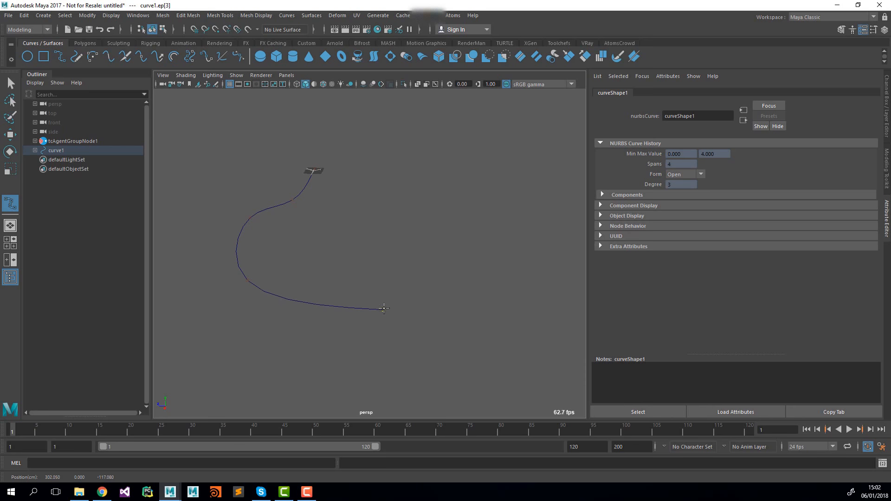
{"action": "left_click_drag", "start_coordinate": [429, 273], "coordinate": [428, 248]}
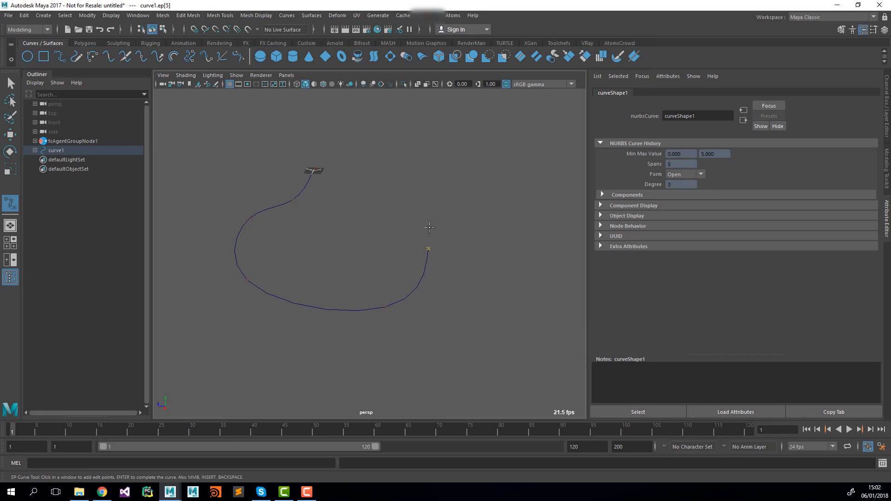
{"action": "left_click_drag", "start_coordinate": [425, 218], "coordinate": [421, 205]}
{"action": "left_click_drag", "start_coordinate": [423, 172], "coordinate": [432, 157]}
{"action": "key", "text": "q"}
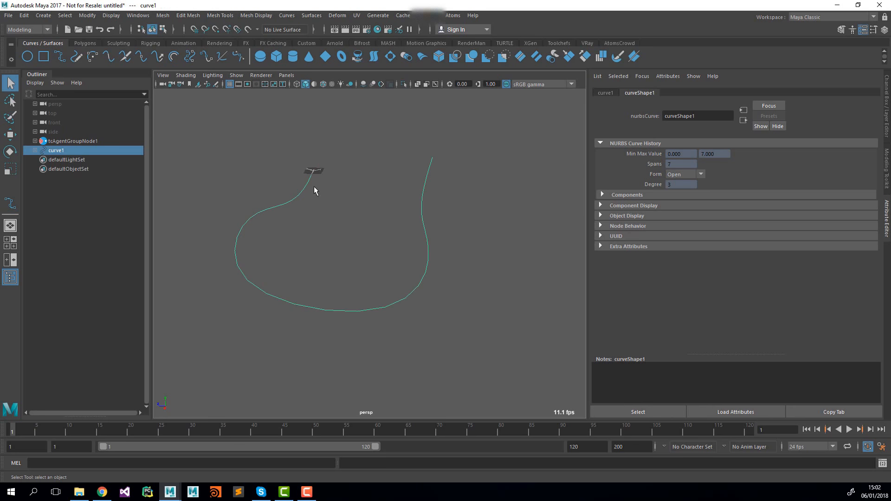
Add a followCurve behaviour module to tcAgentGroupNode1 and assign curve1 as the curve to follow.
{"action": "left_click", "coordinate": [72, 141]}
{"action": "left_click", "coordinate": [637, 288]}
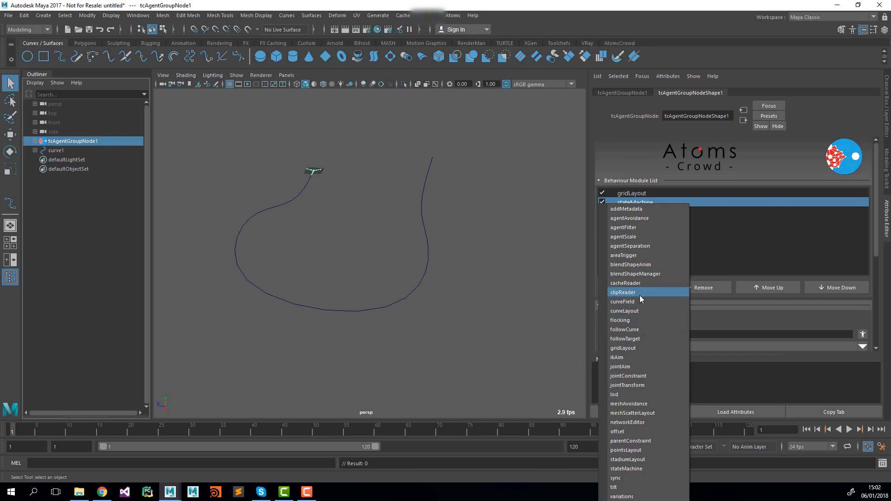
{"action": "left_click", "coordinate": [637, 331]}
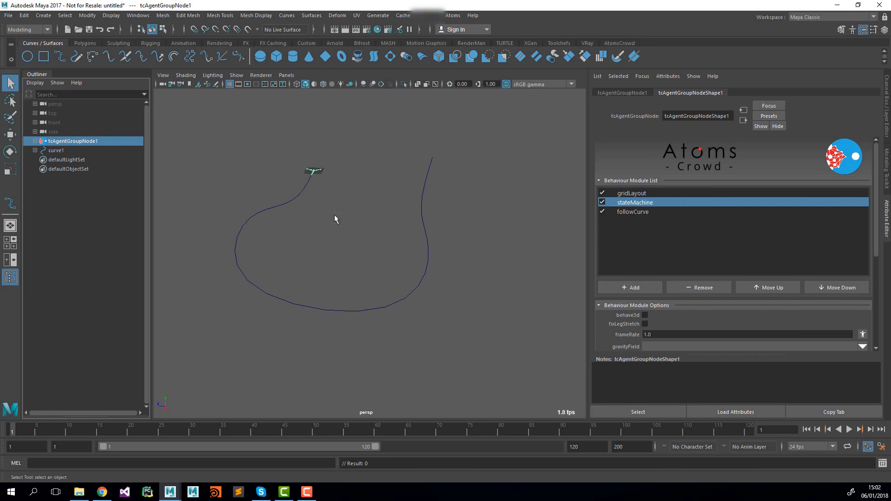
{"action": "left_click", "coordinate": [669, 213]}
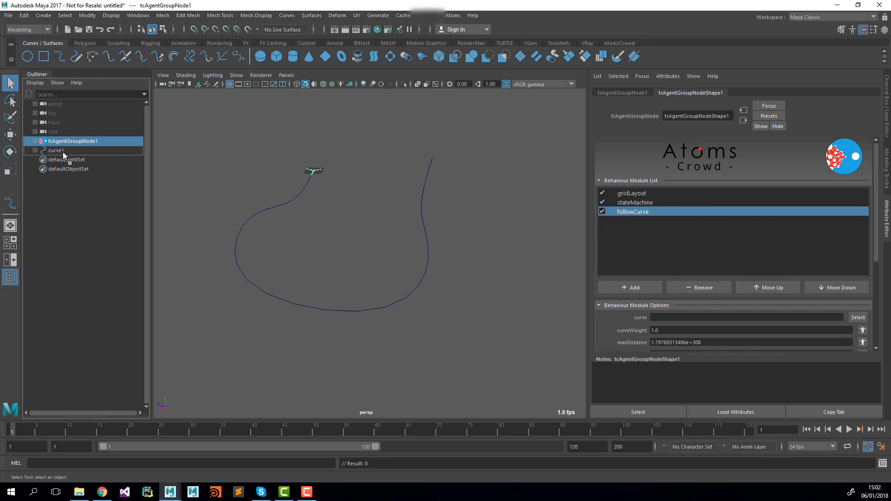
{"action": "middle_click_drag", "start_coordinate": [55, 151], "coordinate": [666, 312]}
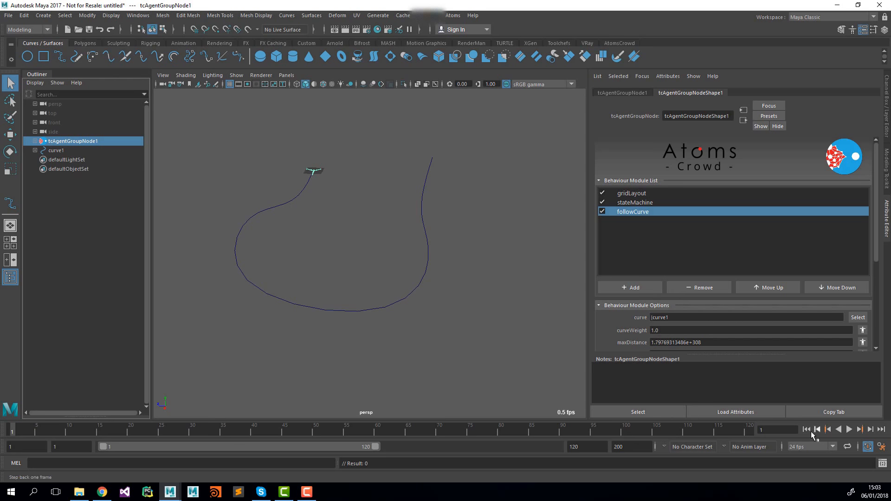
Play the simulation to check how the spaceship follows the curve, and rewind to the first frame.
{"action": "left_click", "coordinate": [848, 430]}
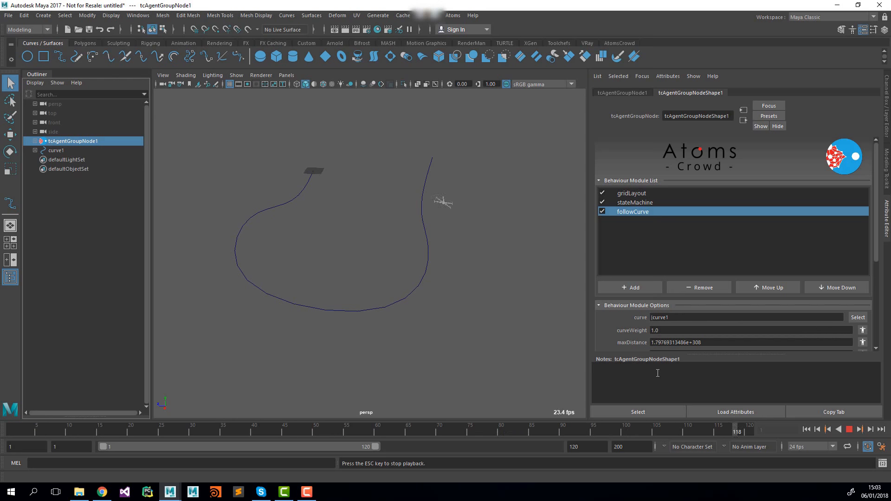
{"action": "left_click", "coordinate": [849, 429]}
{"action": "left_click", "coordinate": [807, 429]}
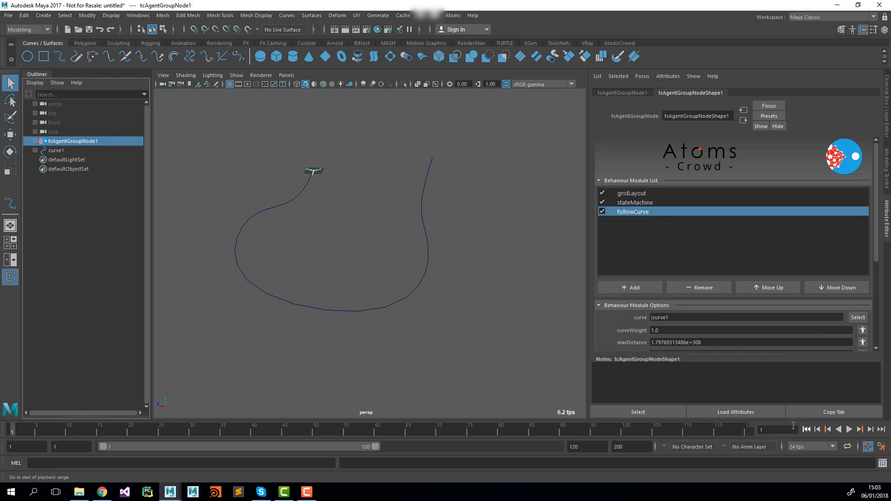
Set the blend of the fly state's left and right clips to 5, register the state machine and close the Atoms Editor.
{"action": "left_click", "coordinate": [453, 15]}
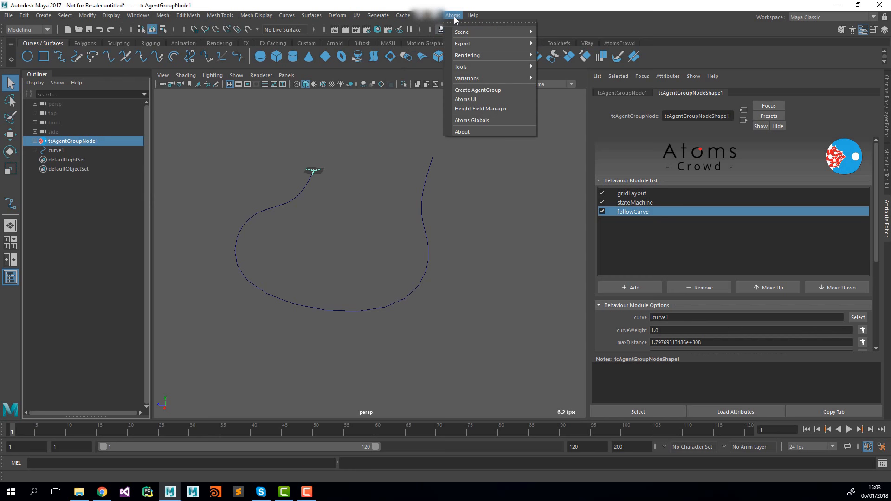
{"action": "left_click", "coordinate": [465, 99]}
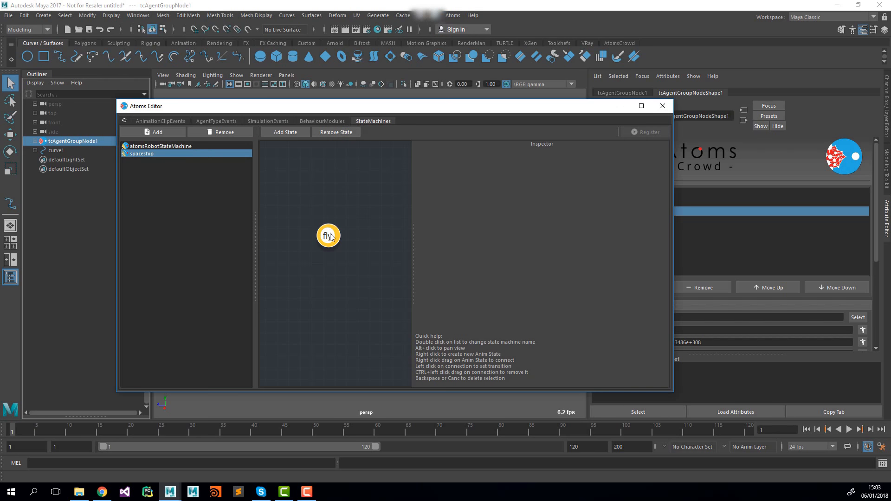
{"action": "left_click", "coordinate": [330, 236]}
{"action": "left_click_drag", "start_coordinate": [635, 231], "coordinate": [654, 230]}
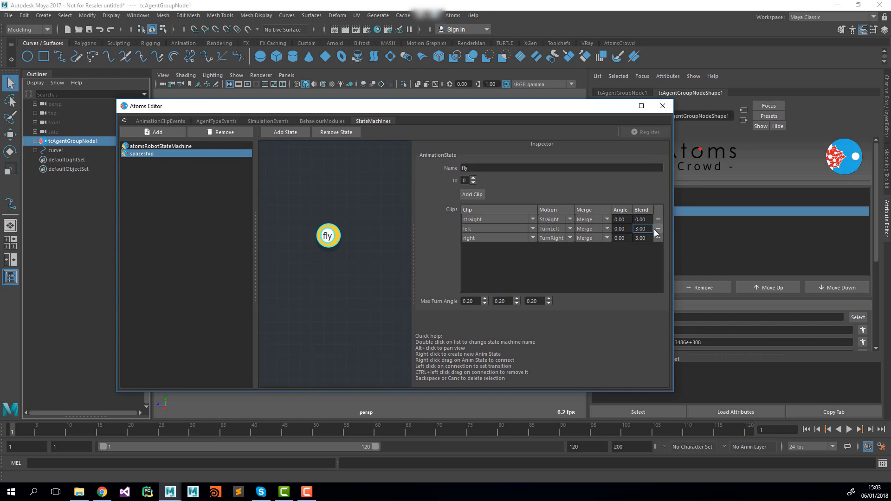
{"action": "type", "text": "5"}
{"action": "key", "text": "Tab"}
{"action": "key", "text": "Tab"}
{"action": "key", "text": "Tab"}
{"action": "double_click", "coordinate": [649, 239]}
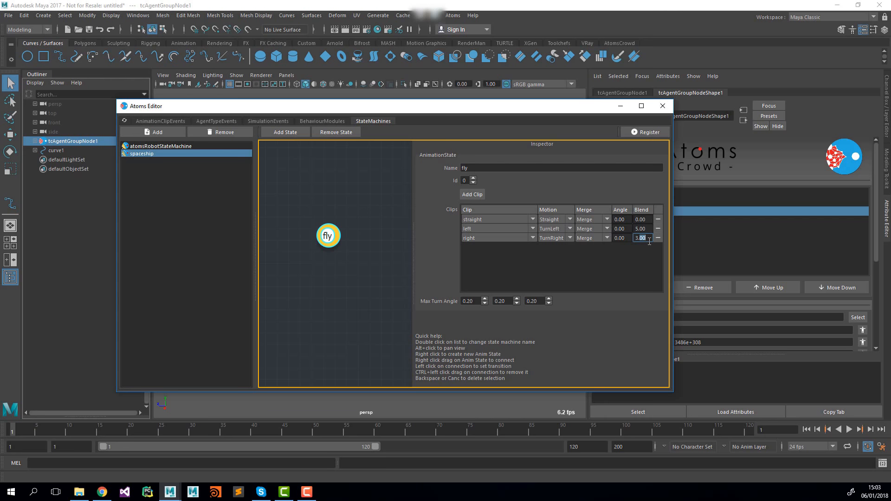
{"action": "type", "text": "5"}
{"action": "left_click", "coordinate": [644, 132]}
{"action": "left_click", "coordinate": [662, 106]}
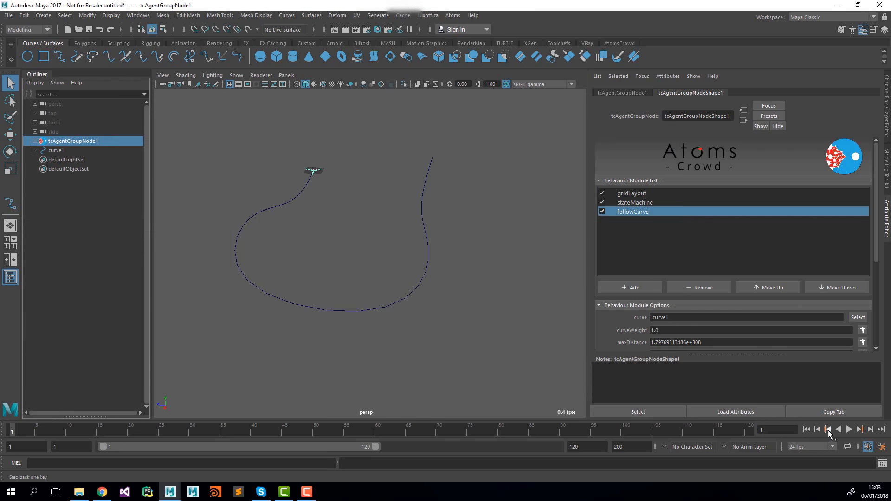
Replay the simulation to check the spaceship's turns with the new blend values, and return to the first frame.
{"action": "left_click", "coordinate": [849, 429]}
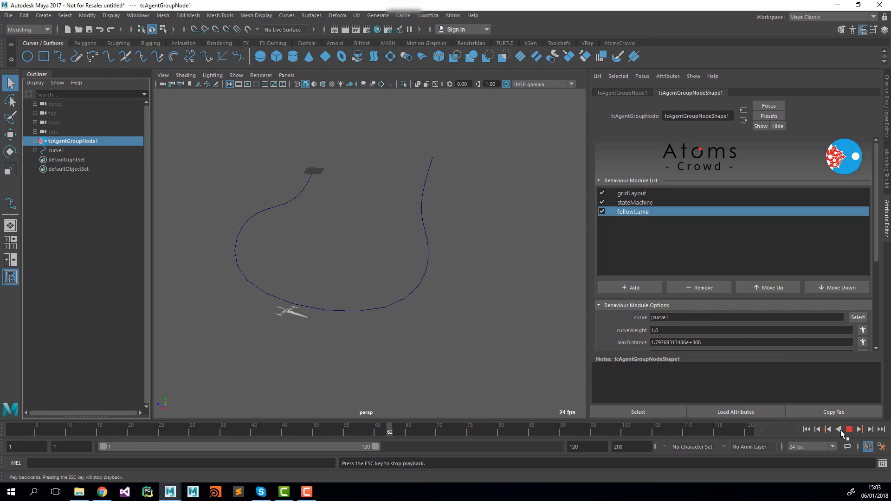
{"action": "left_click", "coordinate": [848, 429]}
{"action": "left_click", "coordinate": [806, 429]}
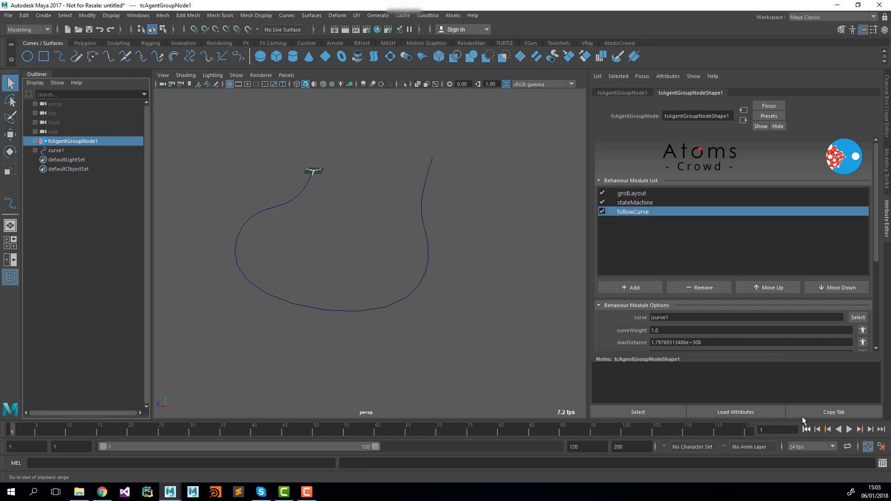
In the Atoms Editor, set the first Max Turn Angle value of the spaceship state machine's fly state to 0.1 and register it.
{"action": "left_click", "coordinate": [457, 19]}
{"action": "left_click", "coordinate": [474, 91]}
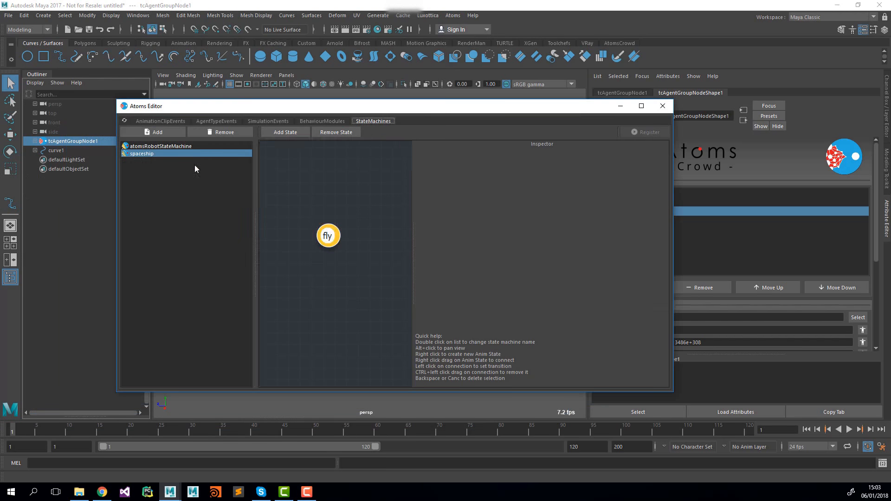
{"action": "left_click_drag", "start_coordinate": [334, 100], "coordinate": [360, 242]}
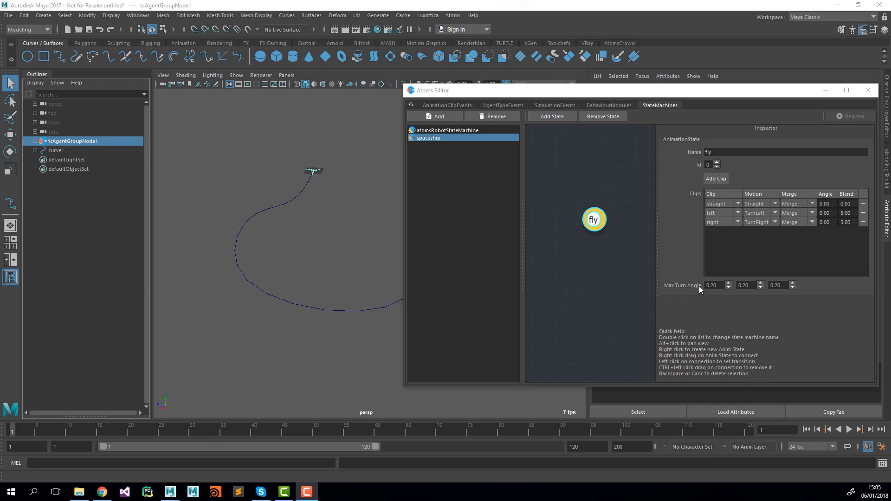
{"action": "left_click", "coordinate": [715, 285]}
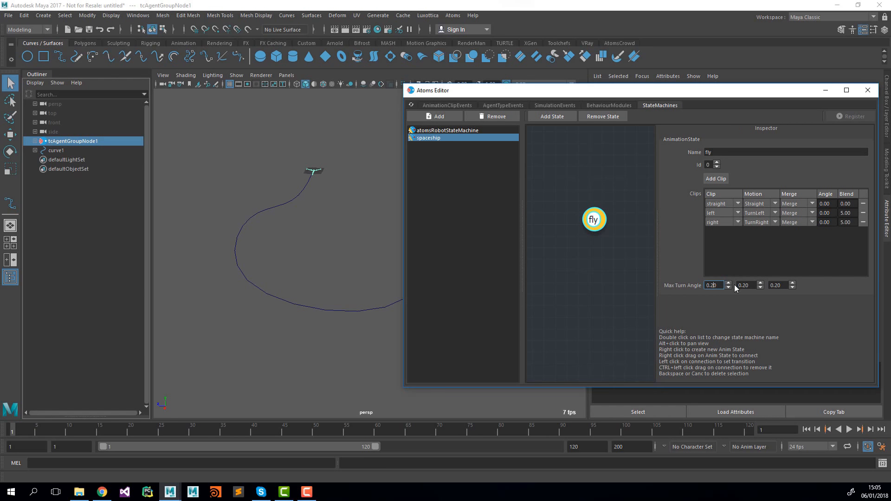
{"action": "key", "text": "BackSpace"}
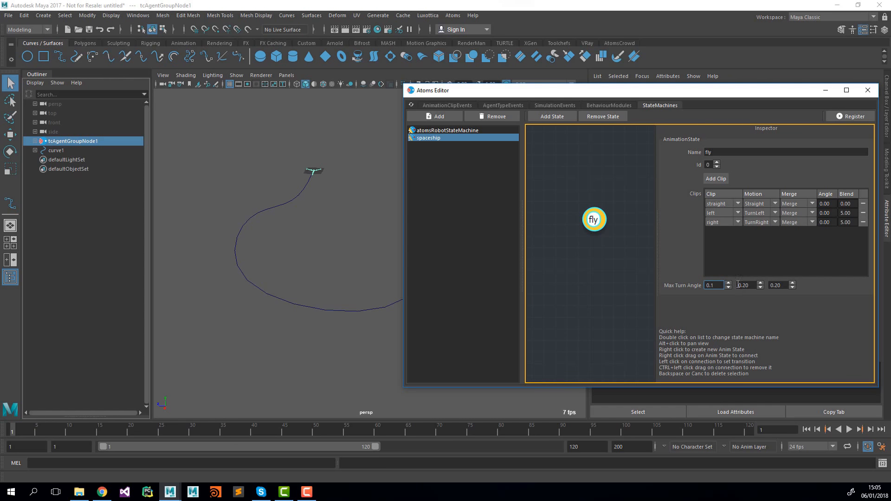
{"action": "left_click", "coordinate": [850, 116]}
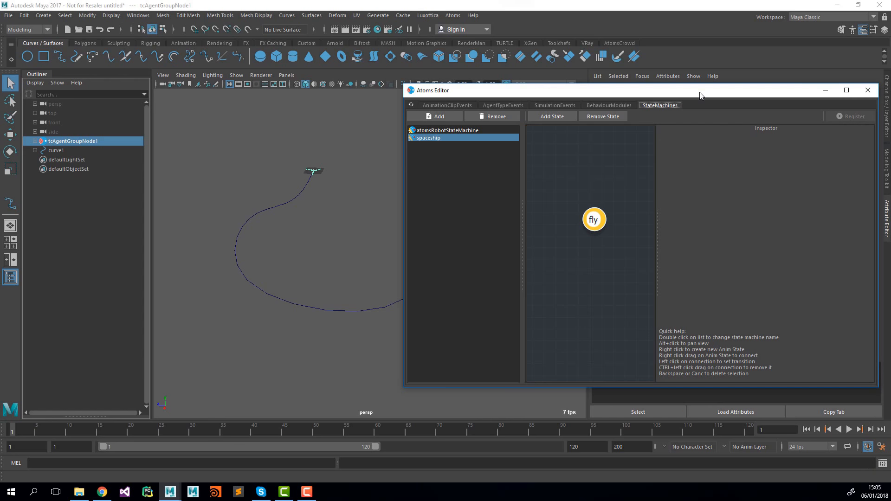
Move the Atoms Editor clear of the curve and play the simulation to check the spaceship's turns with the reduced turn angle.
{"action": "left_click_drag", "start_coordinate": [701, 95], "coordinate": [748, 80]}
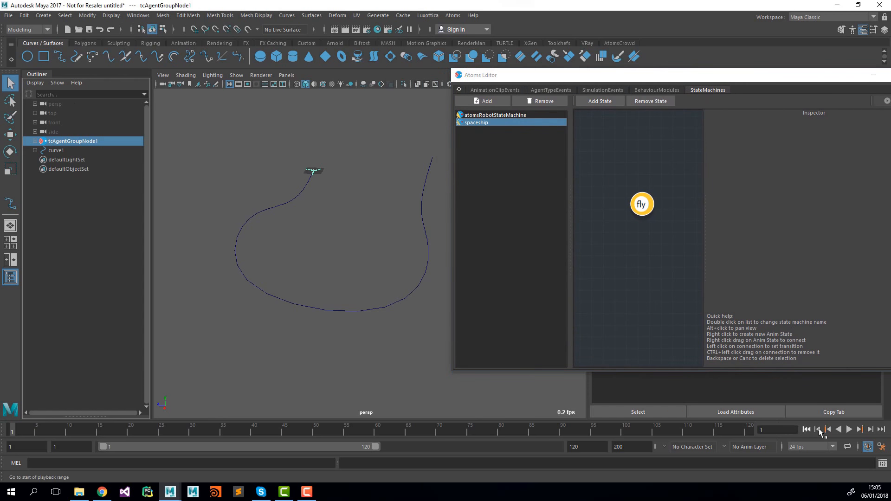
{"action": "left_click", "coordinate": [849, 429]}
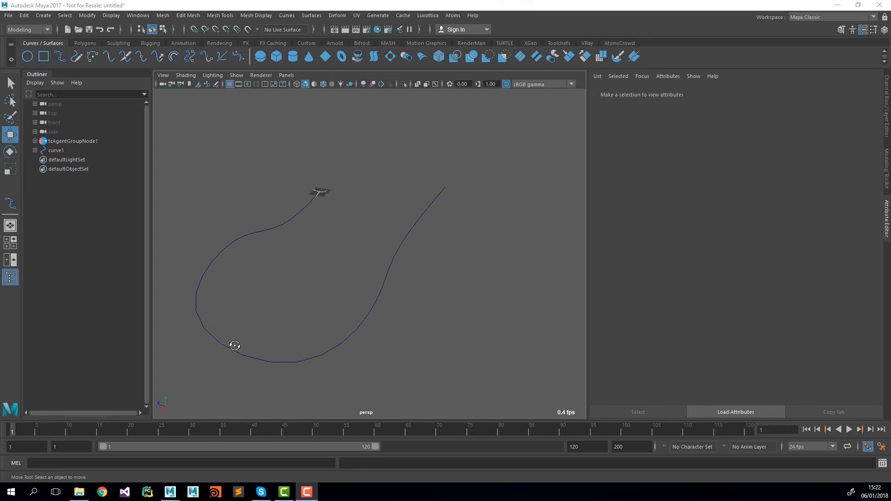
Show the control vertices of curve1, raise cv[5] vertically so the path gains height, and return to object selection.
{"action": "left_click_drag", "start_coordinate": [234, 345], "coordinate": [322, 279], "text": "alt"}
{"action": "left_click", "coordinate": [305, 301]}
{"action": "right_click", "coordinate": [328, 264]}
{"action": "left_click", "coordinate": [270, 263]}
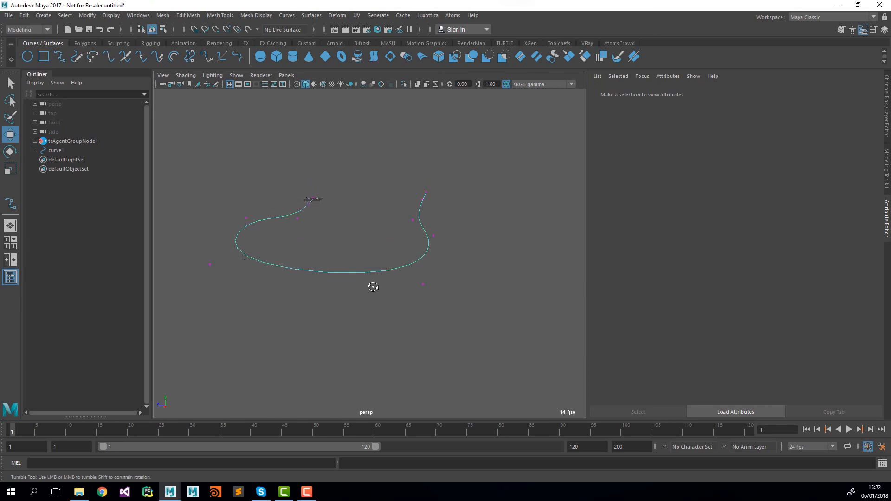
{"action": "left_click", "coordinate": [420, 235]}
{"action": "left_click_drag", "start_coordinate": [422, 188], "coordinate": [421, 104]}
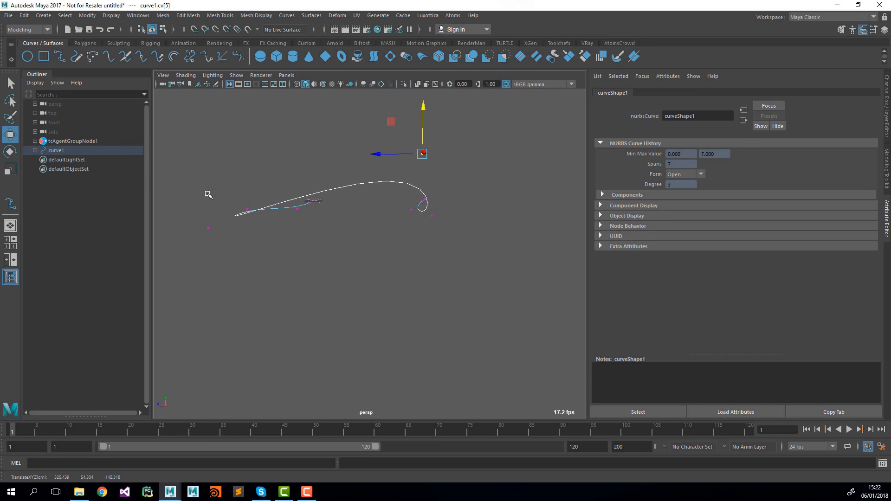
{"action": "right_click_drag", "start_coordinate": [261, 207], "coordinate": [288, 193]}
Select tcAgentGroupNode1 and play the simulation to check how the spaceship follows the raised curve.
{"action": "left_click", "coordinate": [95, 142]}
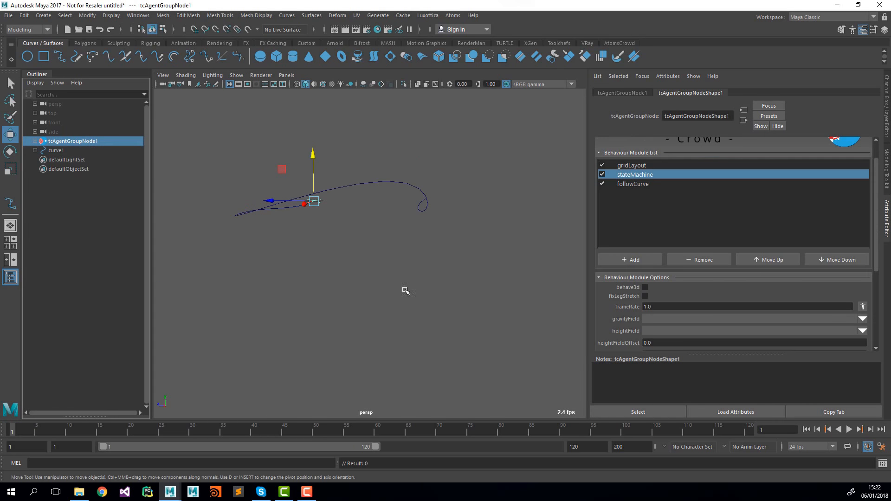
{"action": "left_click", "coordinate": [849, 430]}
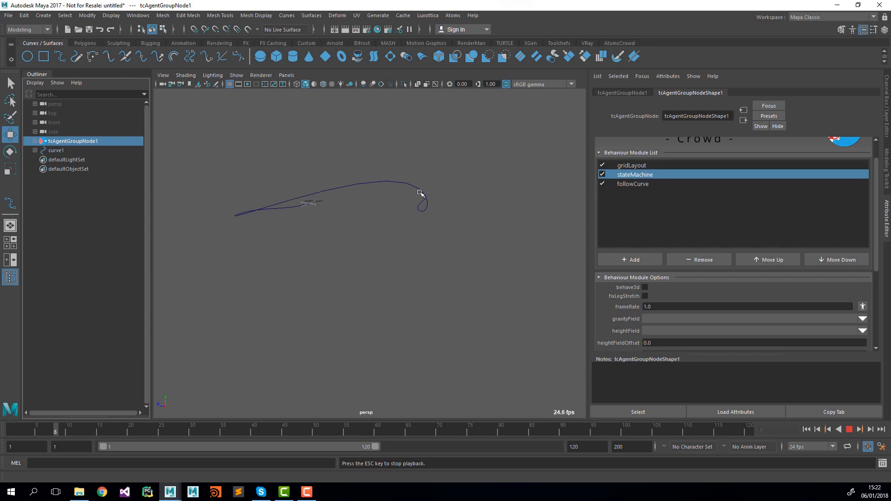
{"action": "left_click", "coordinate": [849, 430]}
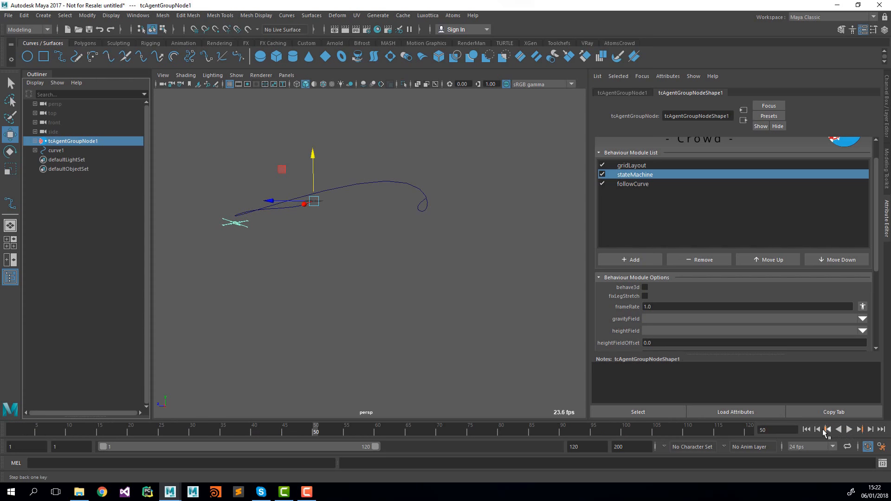
Enable behave3d for the stateMachine module and replay the simulation from the first frame.
{"action": "left_click", "coordinate": [806, 430]}
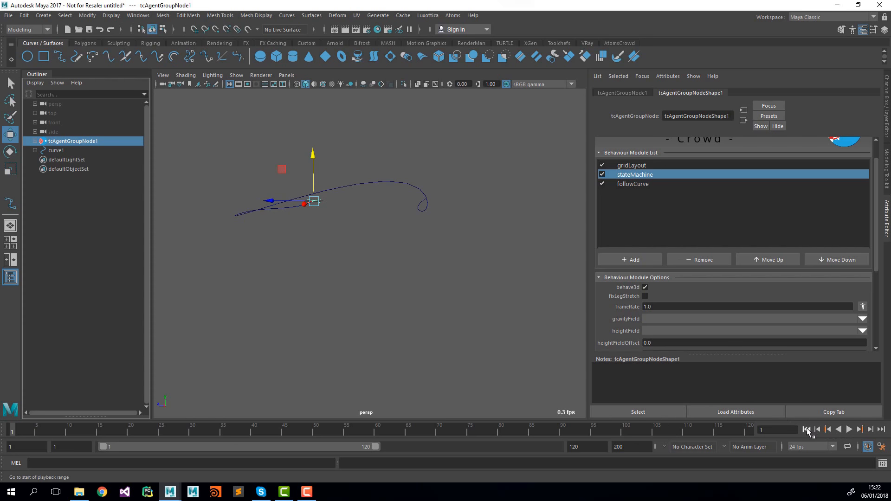
{"action": "left_click", "coordinate": [849, 429]}
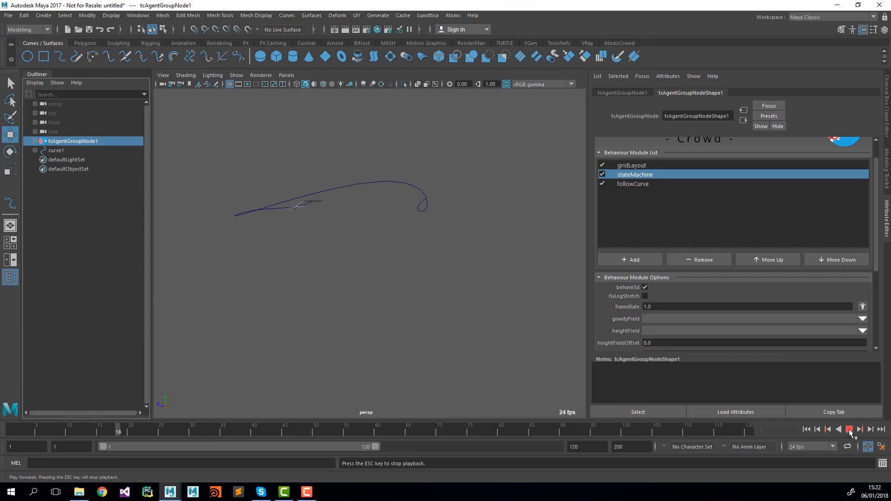